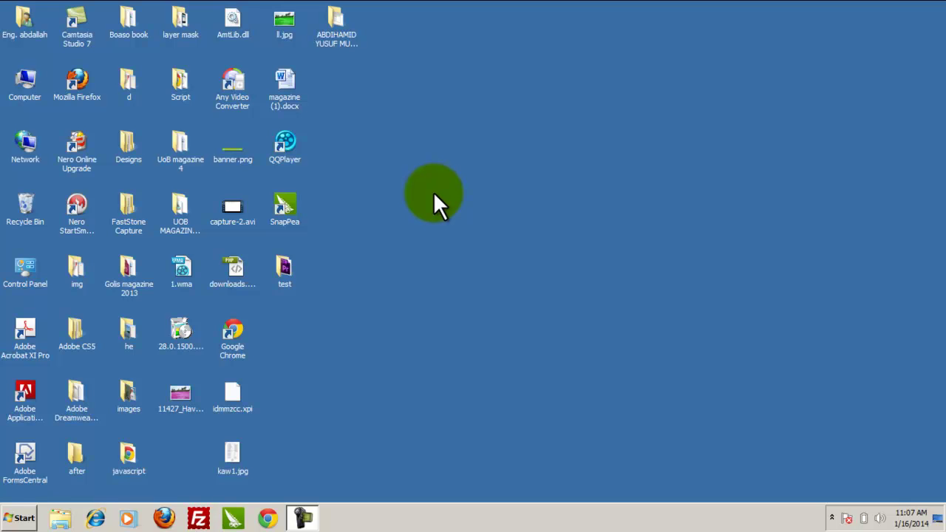
# Launch Adobe Photoshop CS6 (64 Bit)
pyautogui.click(20, 519)
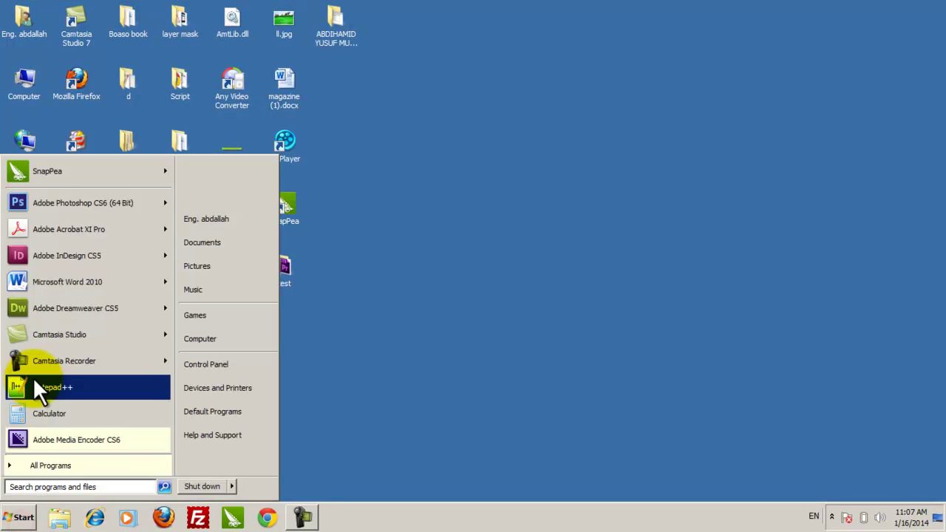
pyautogui.click(77, 201)
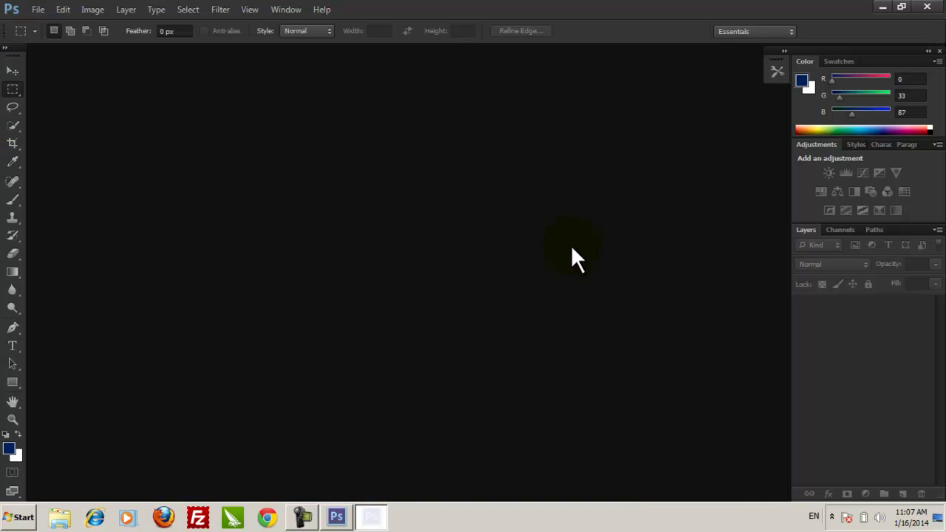
pyautogui.click(783, 53)
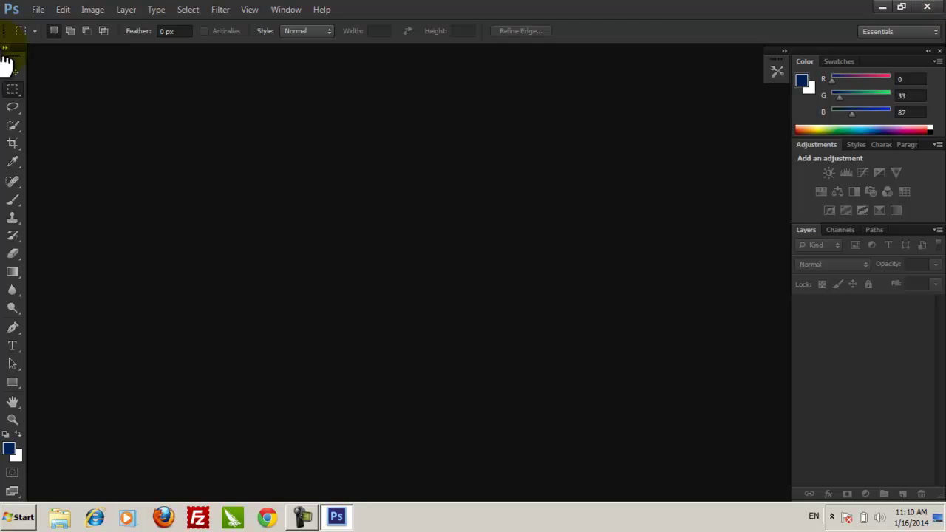
# Undock the Tools panel and Color group, and pull the Styles and Character panels out as separate floating panels
pyautogui.moveTo(14, 46); pyautogui.dragTo(122, 85)
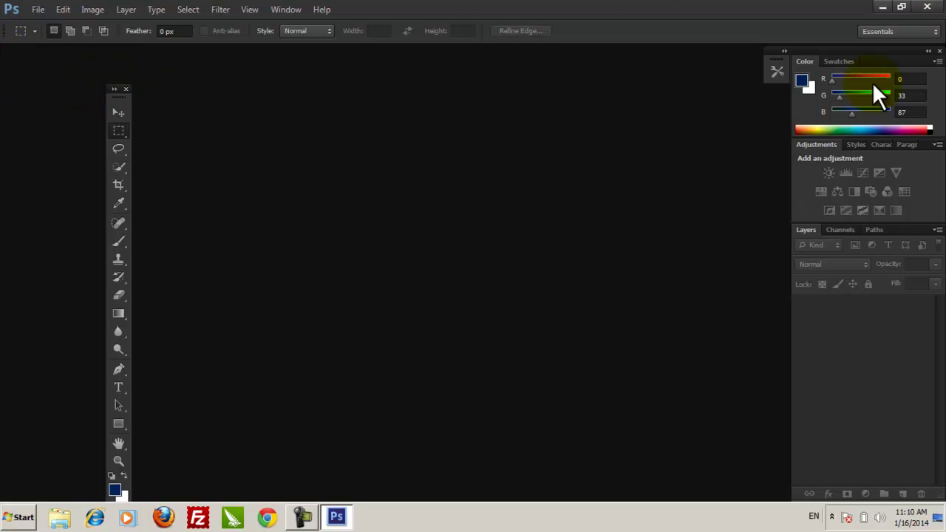
pyautogui.moveTo(871, 51); pyautogui.dragTo(401, 88)
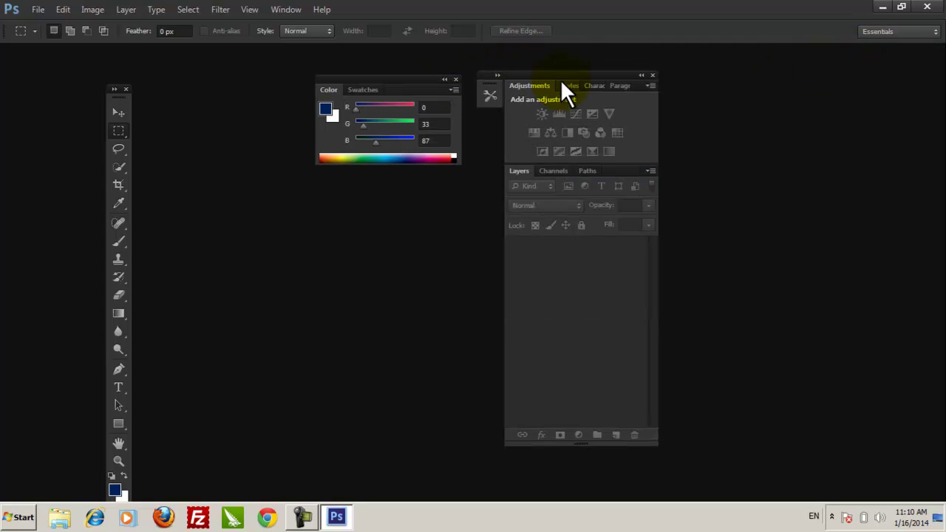
pyautogui.moveTo(567, 86); pyautogui.dragTo(260, 259)
pyautogui.moveTo(576, 86); pyautogui.dragTo(783, 191)
pyautogui.click(614, 89)
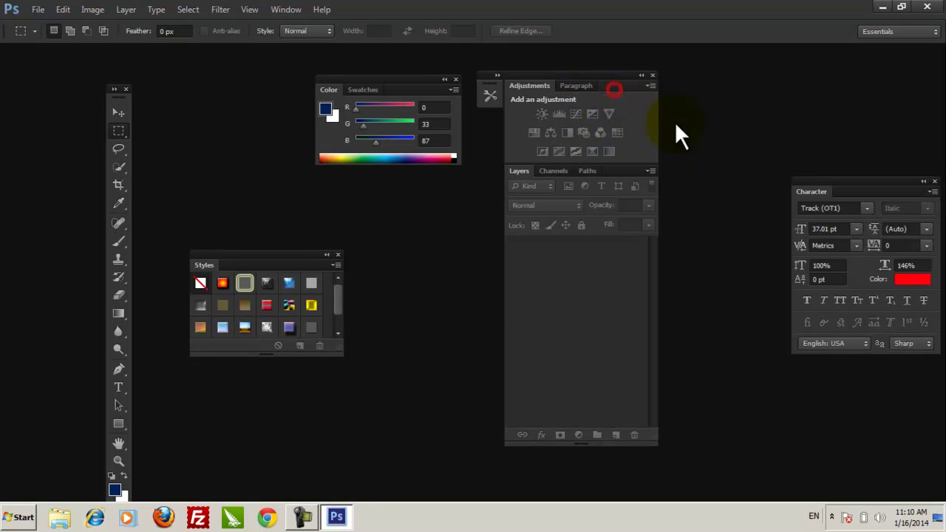
# Separate the Adjustments group and the Paths panel from the Layers group, and spread the floating panels across the workspace
pyautogui.moveTo(559, 89); pyautogui.dragTo(701, 110)
pyautogui.click(589, 87)
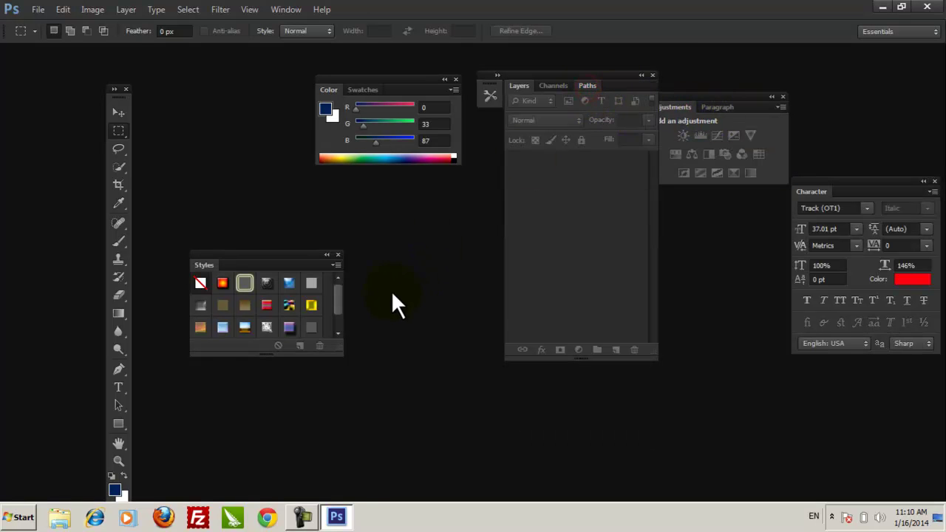
pyautogui.moveTo(374, 283); pyautogui.dragTo(375, 281)
pyautogui.moveTo(587, 76); pyautogui.dragTo(574, 74)
pyautogui.moveTo(664, 98)
pyautogui.mouseDown()
pyautogui.moveTo(640, 91)
pyautogui.moveTo(620, 67)
pyautogui.mouseUp()
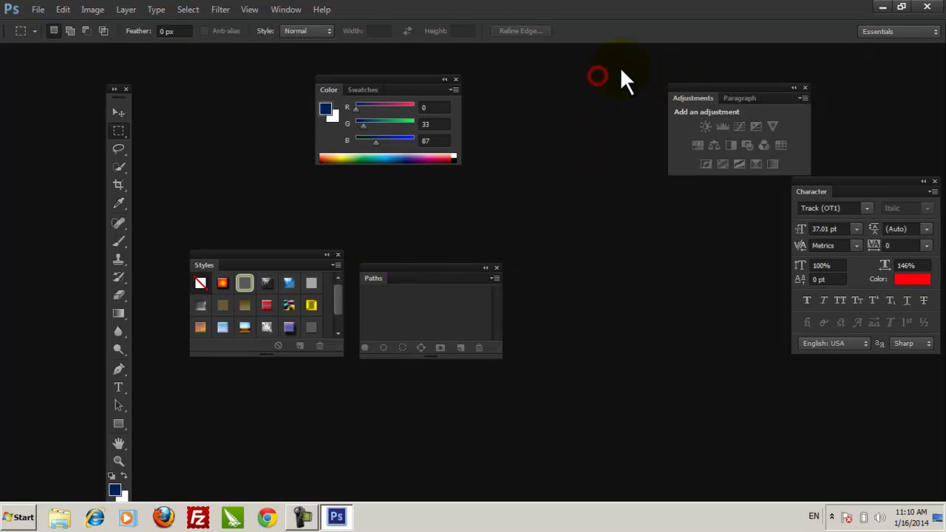
pyautogui.moveTo(848, 181); pyautogui.dragTo(794, 190)
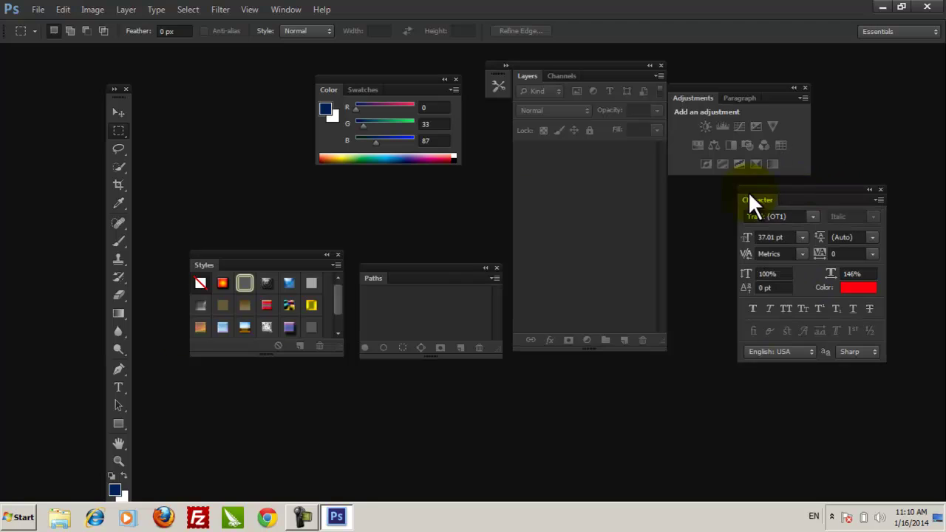
# Switch the floating Tools panel to its two-column layout
pyautogui.click(113, 89)
pyautogui.moveTo(114, 85); pyautogui.dragTo(96, 85)
pyautogui.click(16, 79)
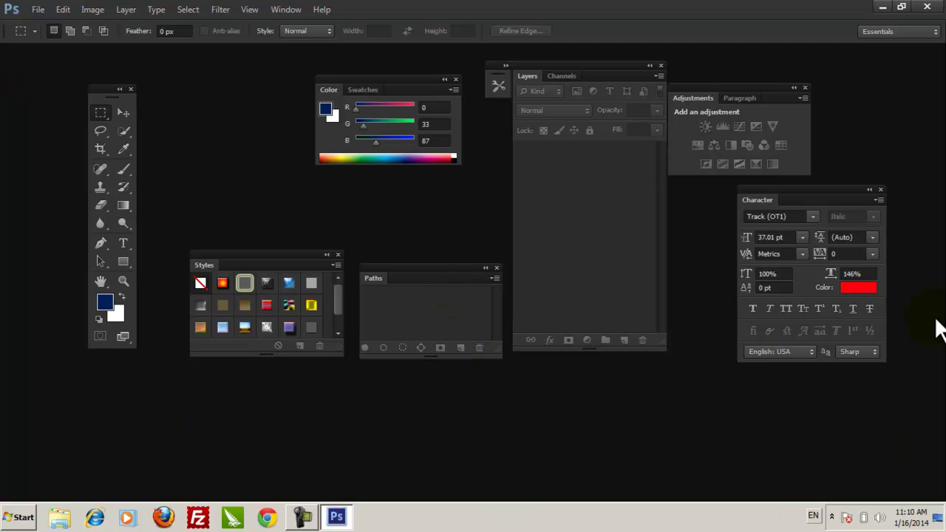
# Close the Tools panel and all other floating panels so that only the options bar remains
pyautogui.click(131, 88)
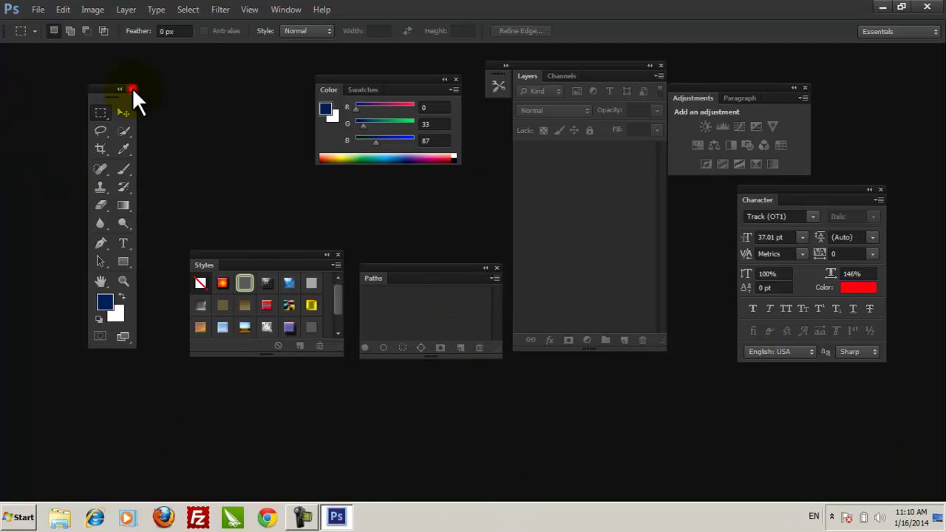
pyautogui.click(496, 269)
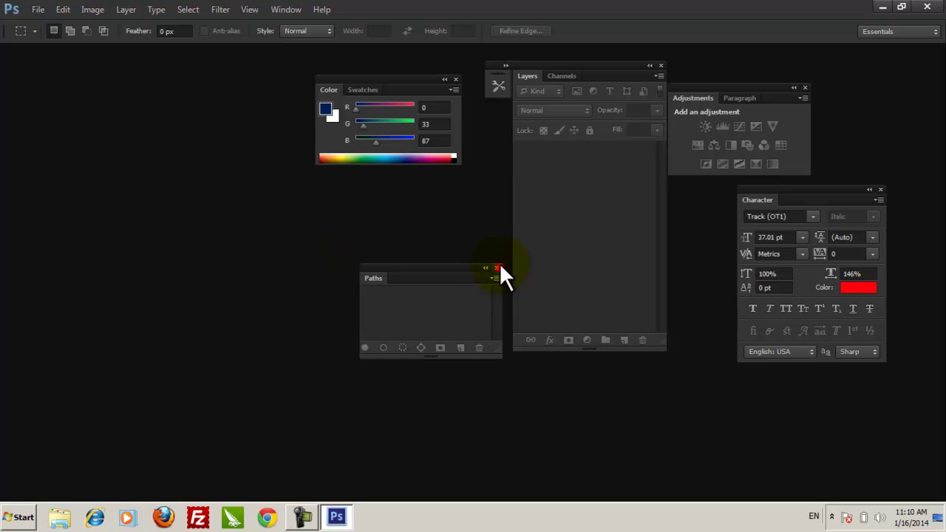
pyautogui.click(456, 79)
pyautogui.click(661, 65)
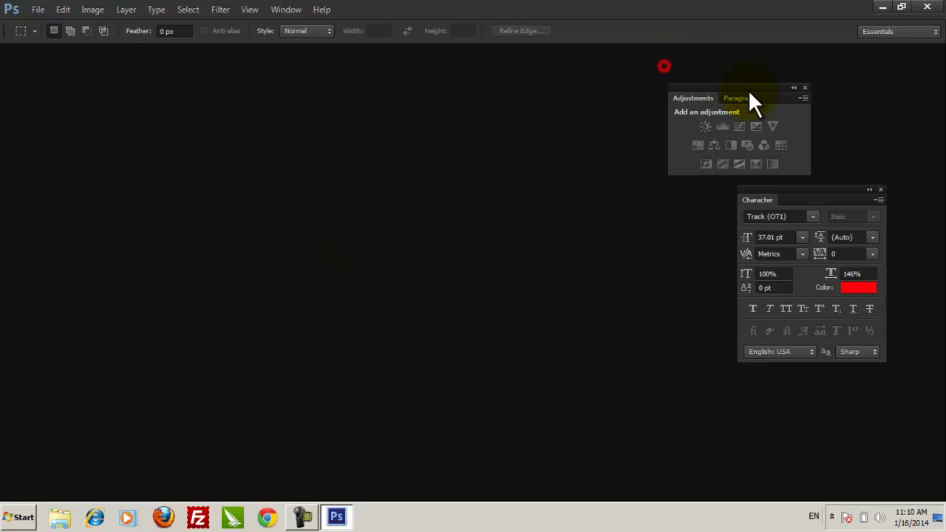
pyautogui.click(805, 87)
pyautogui.click(879, 189)
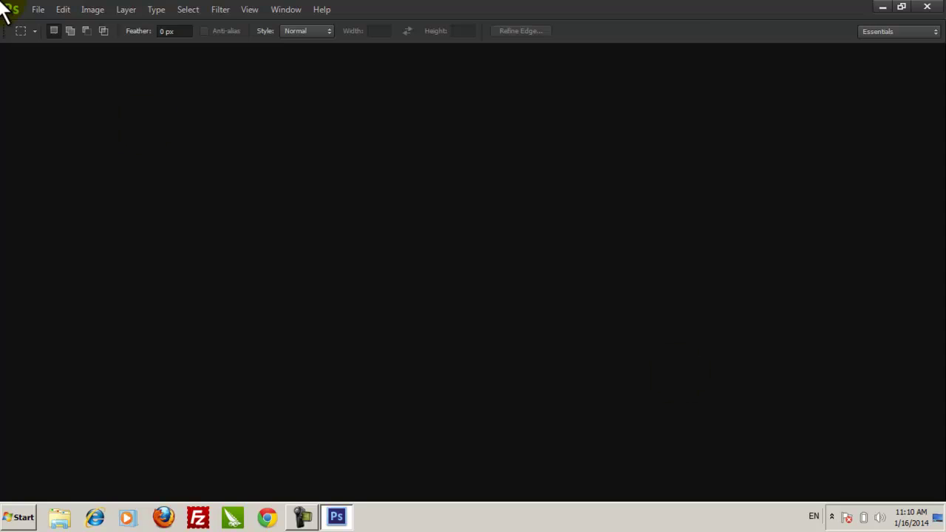
# Show the Tools panel again, collapse it to a single column, and close it
pyautogui.click(286, 9)
pyautogui.click(84, 127)
pyautogui.click(289, 10)
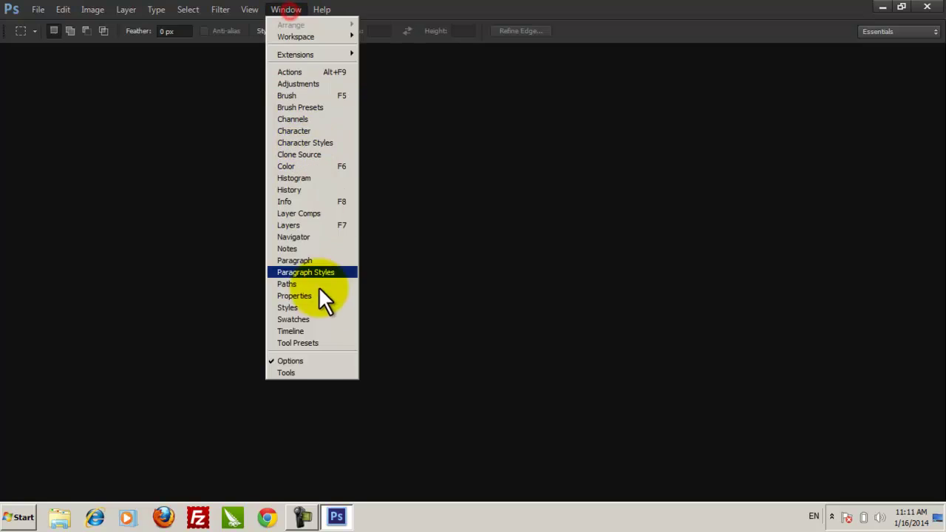
pyautogui.click(324, 373)
pyautogui.click(119, 89)
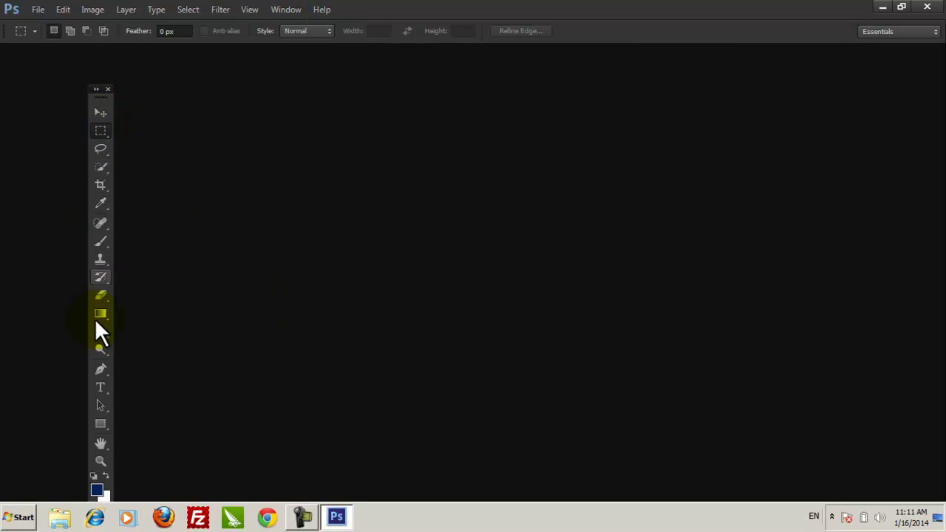
pyautogui.click(106, 89)
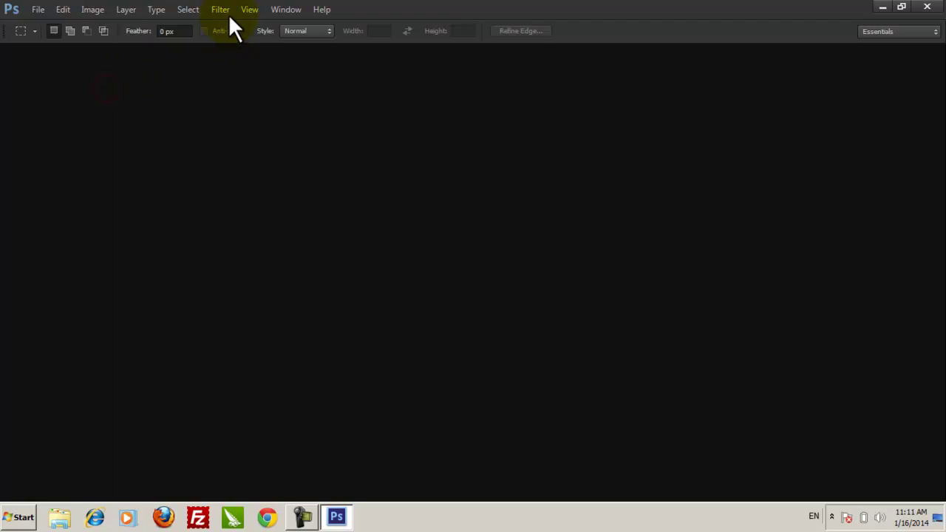
# Show the Layers panel again, reposition it in the empty workspace, and close it
pyautogui.click(287, 10)
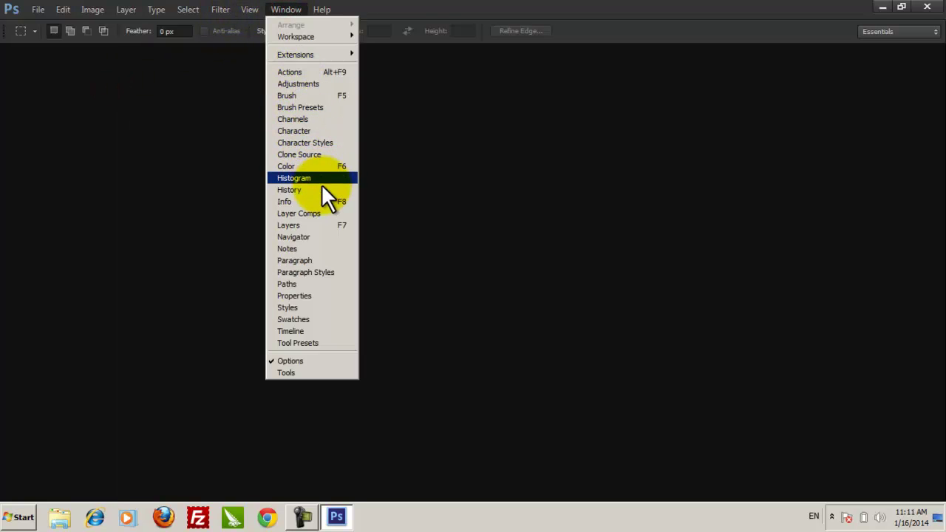
pyautogui.click(330, 225)
pyautogui.moveTo(569, 65); pyautogui.dragTo(703, 119)
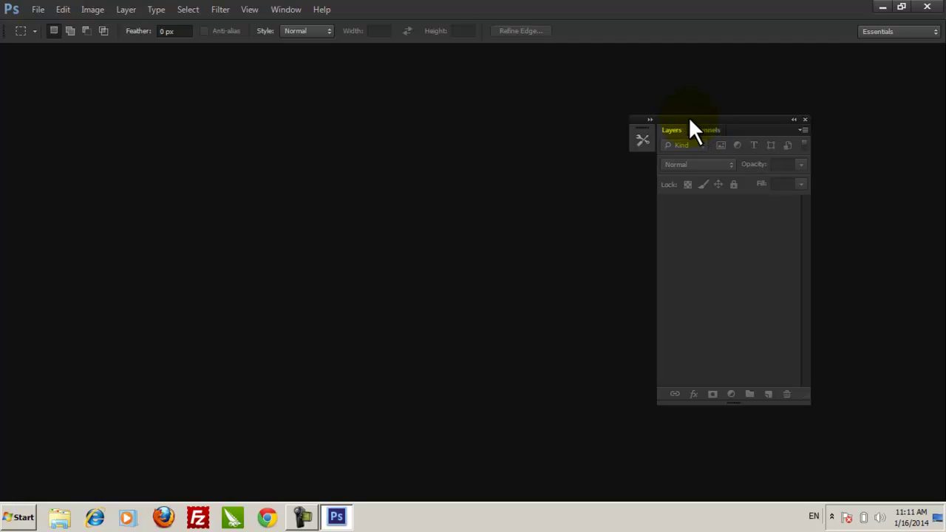
pyautogui.moveTo(699, 122); pyautogui.dragTo(764, 107)
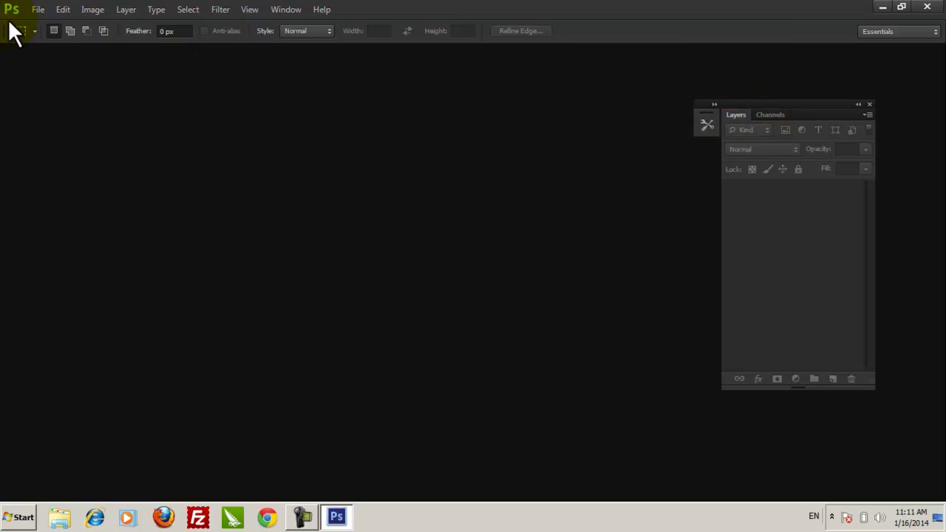
pyautogui.click(873, 104)
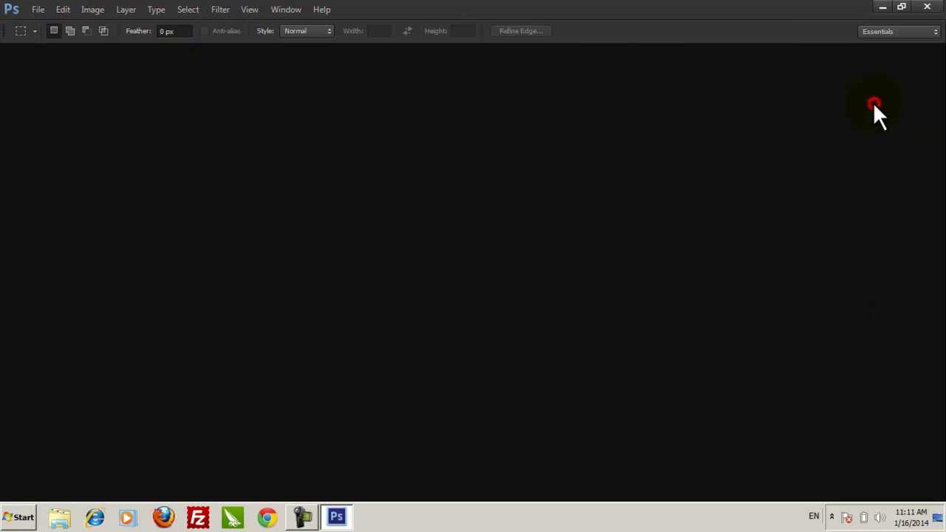
# Switch to the New in CS 6 workspace
pyautogui.click(287, 10)
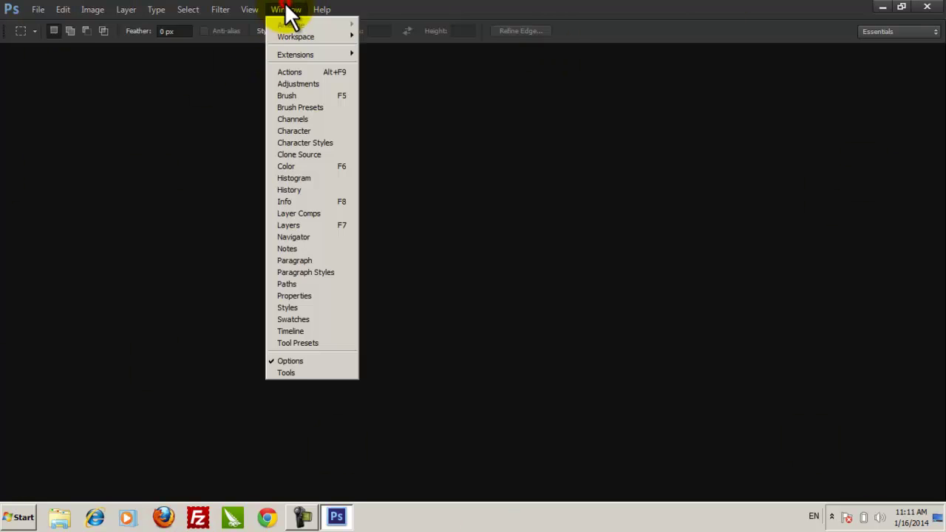
pyautogui.moveTo(315, 37)
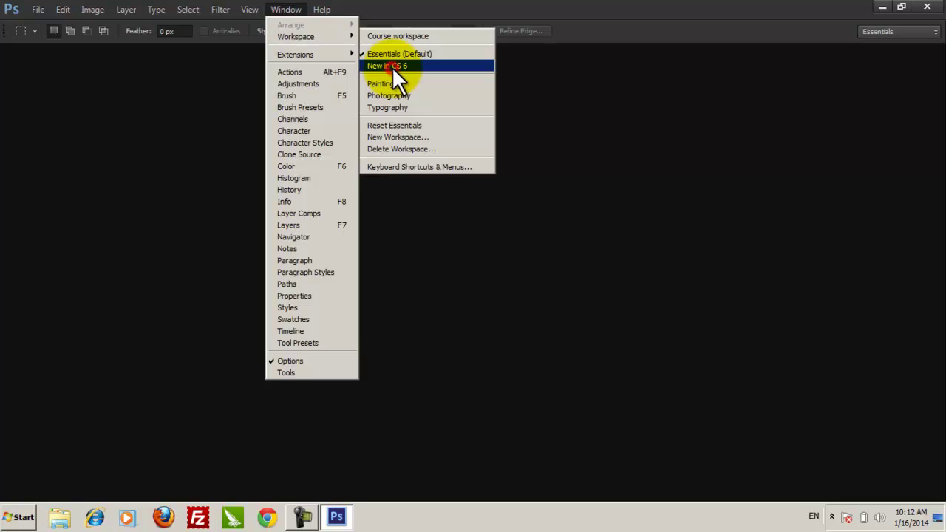
pyautogui.click(391, 67)
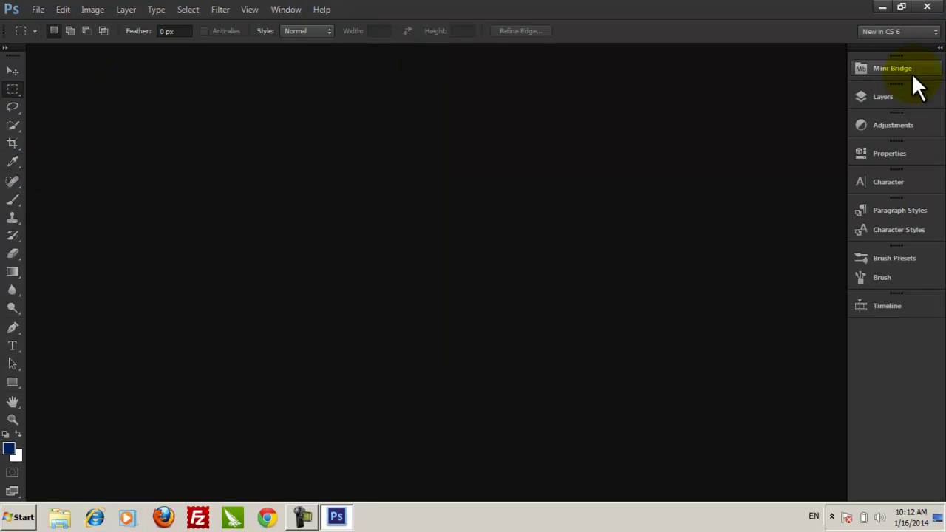
# Expand the docked Layers, Character, Paragraph Styles, Brush Presets, Brush and Mini Bridge panels in turn to examine them
pyautogui.click(906, 97)
pyautogui.click(892, 177)
pyautogui.click(896, 210)
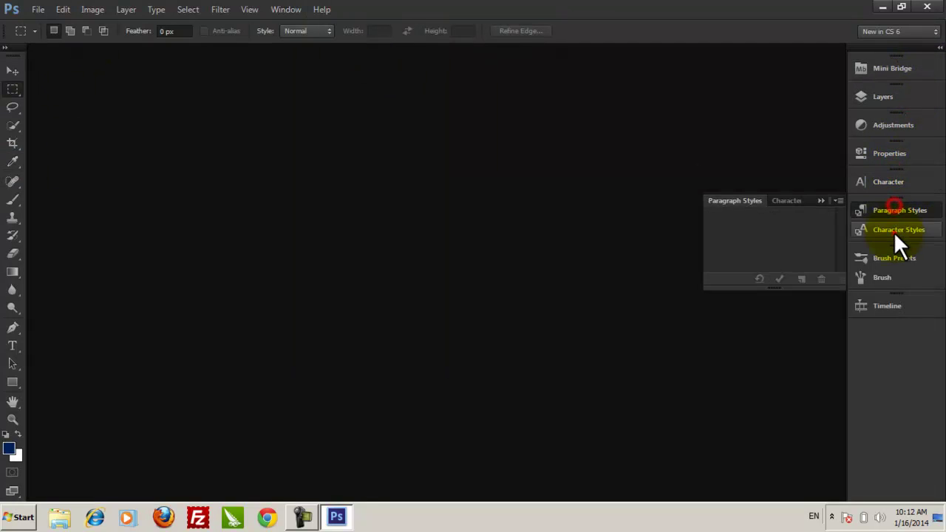
pyautogui.click(893, 258)
pyautogui.click(887, 277)
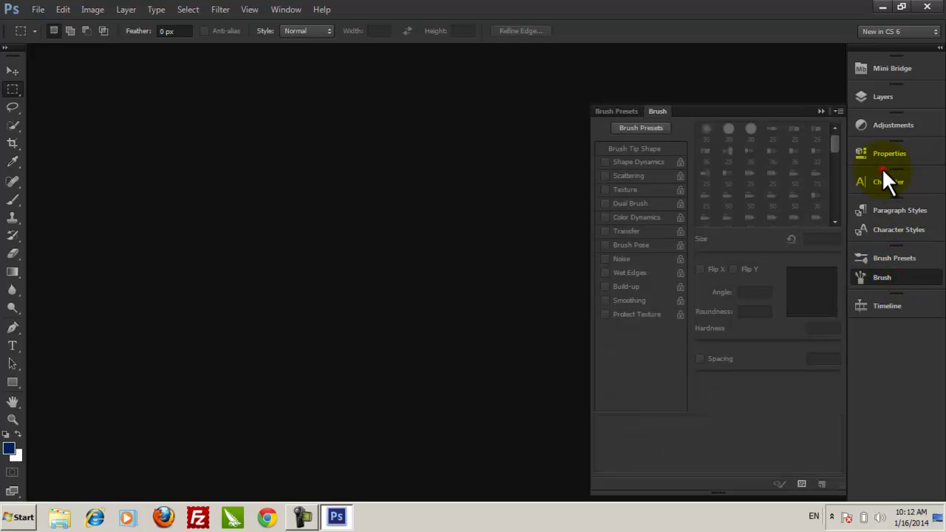
pyautogui.click(867, 69)
# Switch to the Painting workspace
pyautogui.click(304, 11)
pyautogui.click(299, 12)
pyautogui.click(297, 11)
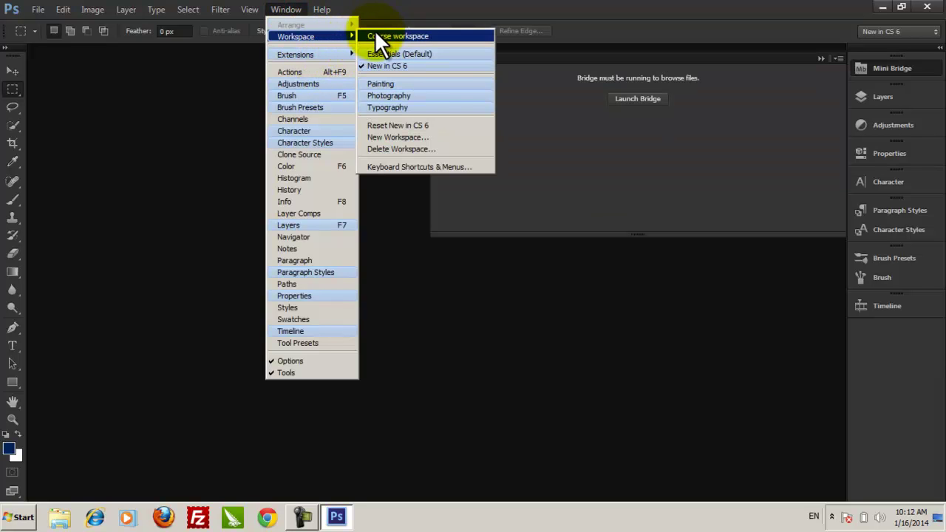
pyautogui.click(405, 83)
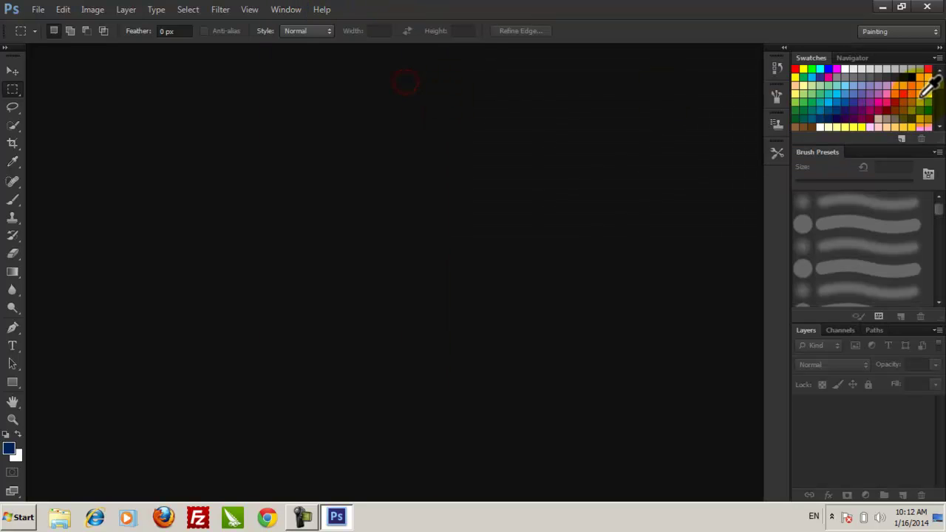
# Switch to the Photography workspace
pyautogui.click(287, 9)
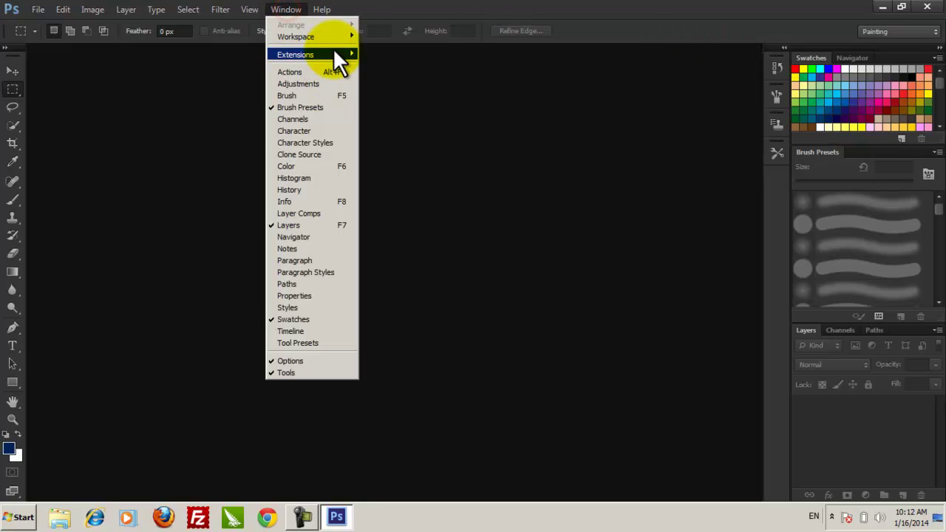
pyautogui.moveTo(338, 38)
pyautogui.click(426, 95)
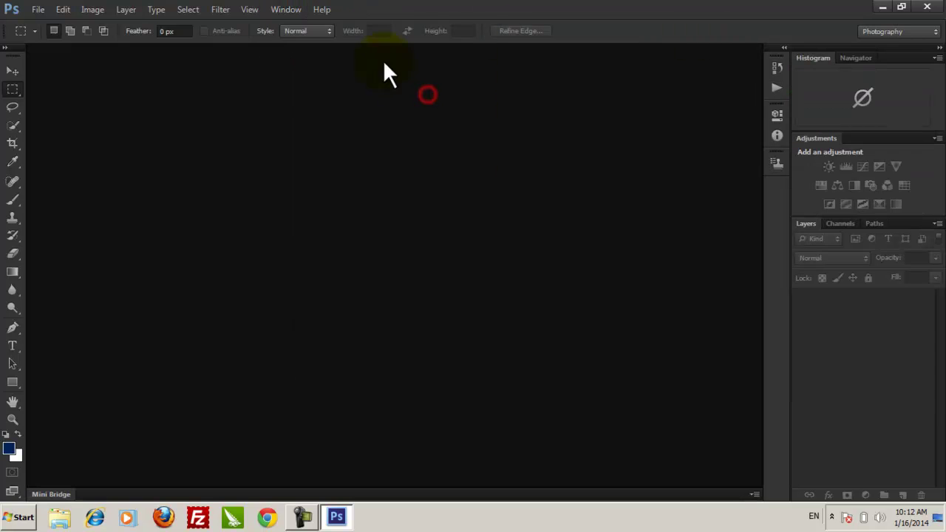
# Return to the Essentials (Default) workspace
pyautogui.click(296, 9)
pyautogui.moveTo(315, 13)
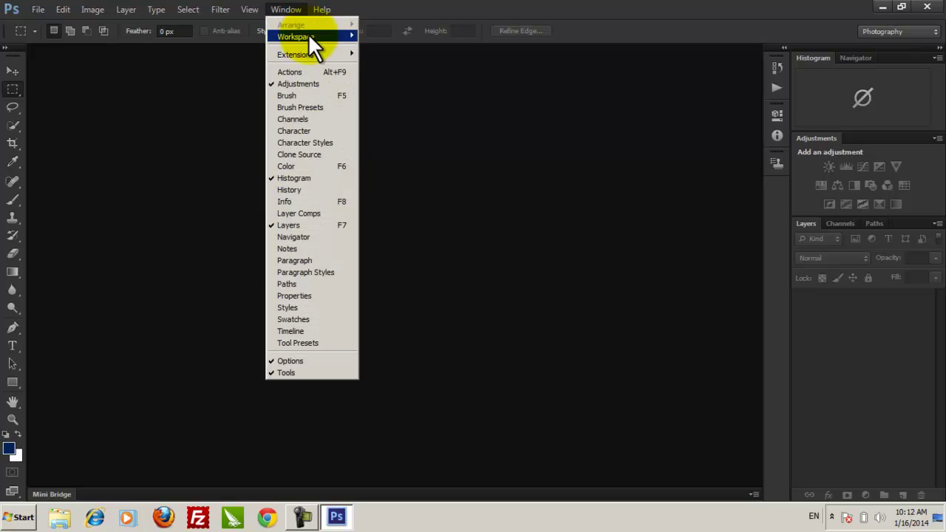
pyautogui.moveTo(321, 35)
pyautogui.click(400, 54)
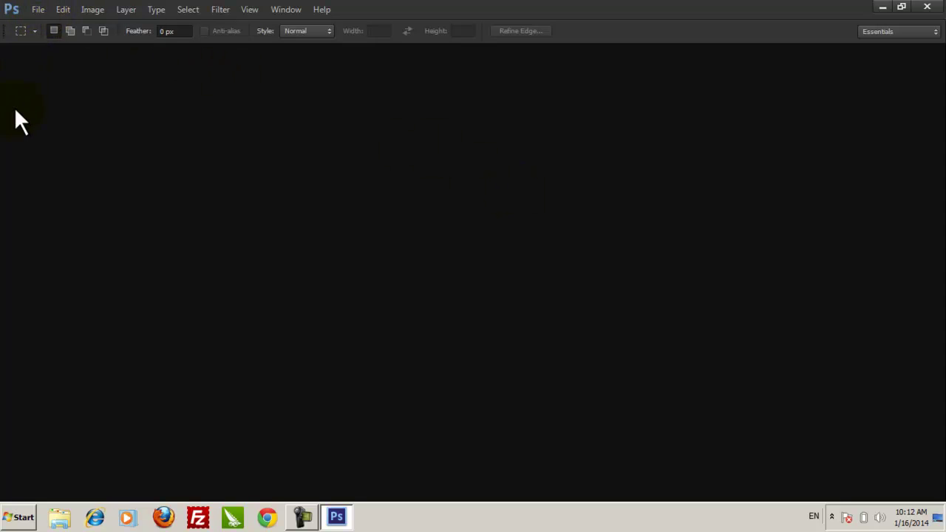
# Open the Windows Control Panel, view its items as small icons, and close it
pyautogui.click(22, 517)
pyautogui.write('cont')
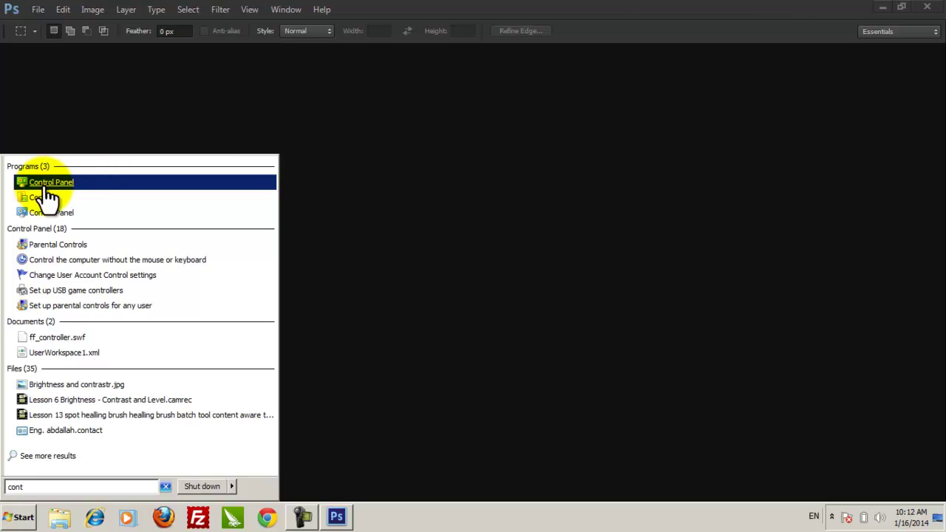
pyautogui.click(43, 184)
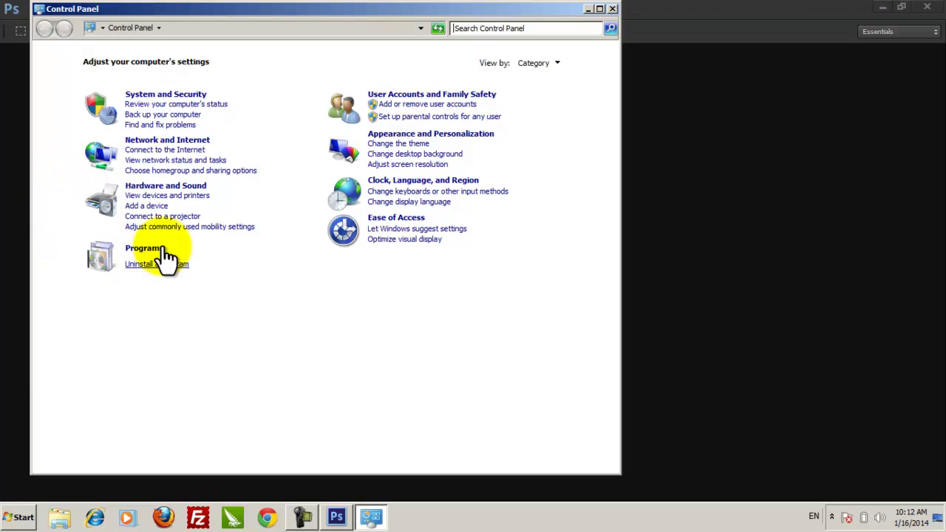
pyautogui.click(526, 63)
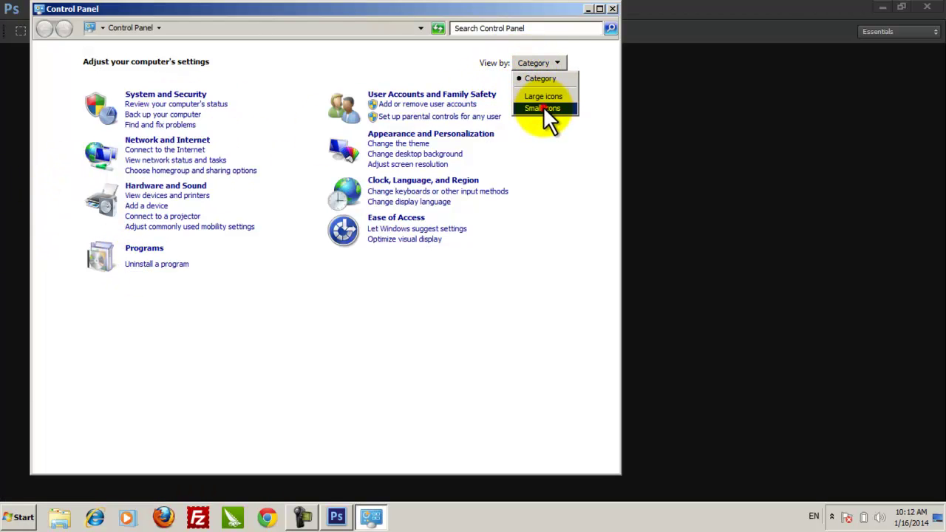
pyautogui.click(543, 107)
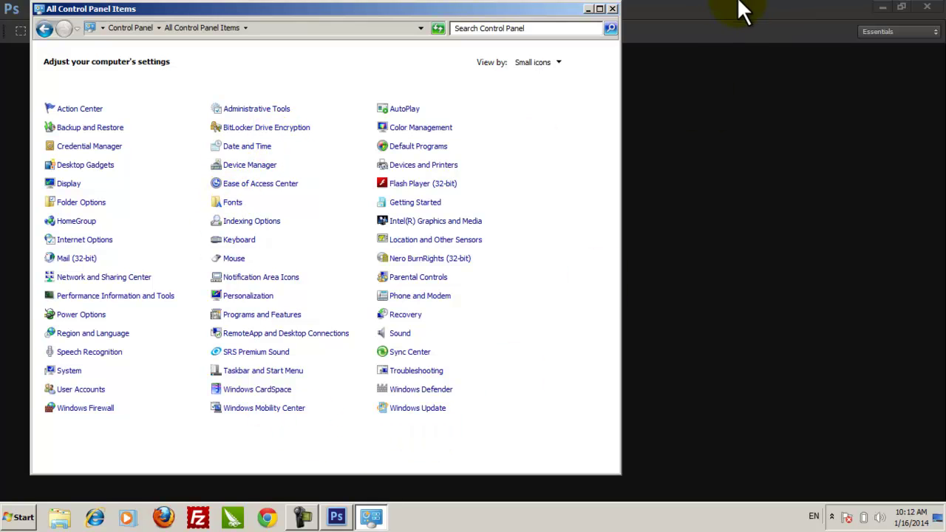
pyautogui.click(615, 7)
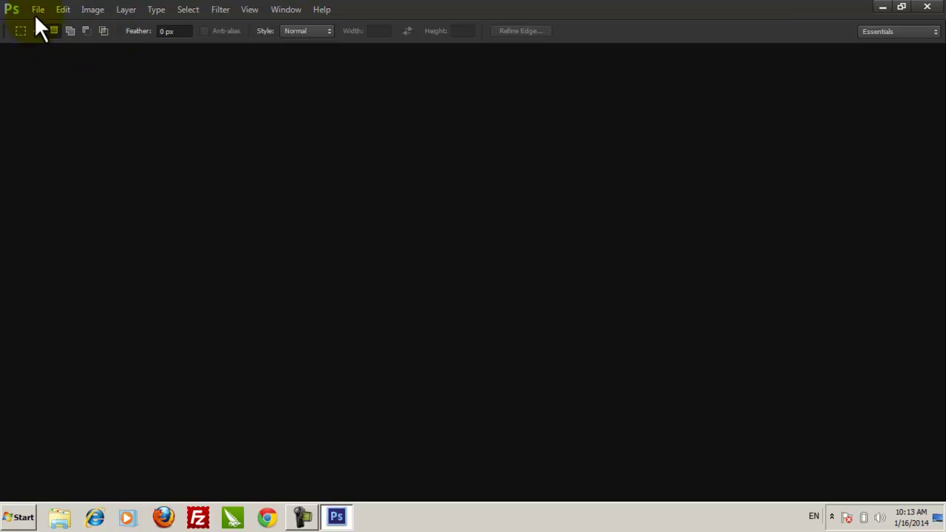
pyautogui.click(63, 10)
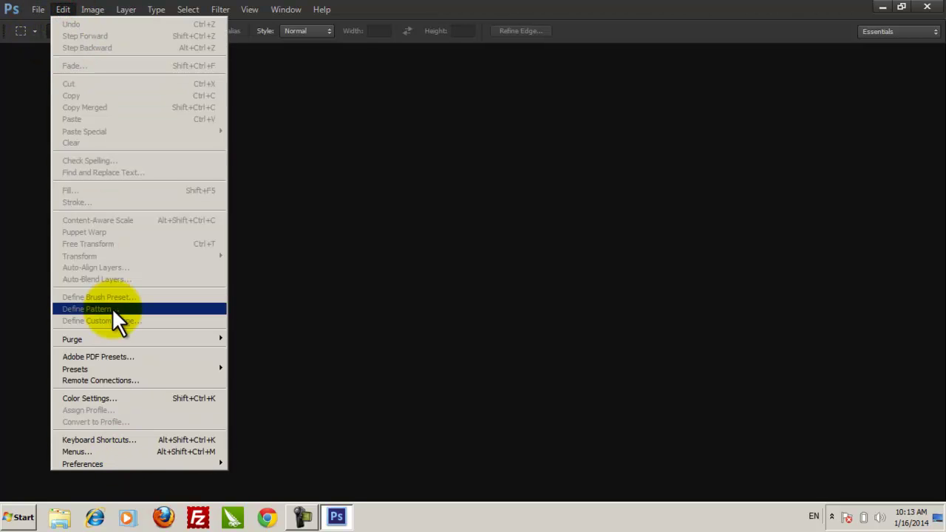
pyautogui.click(295, 10)
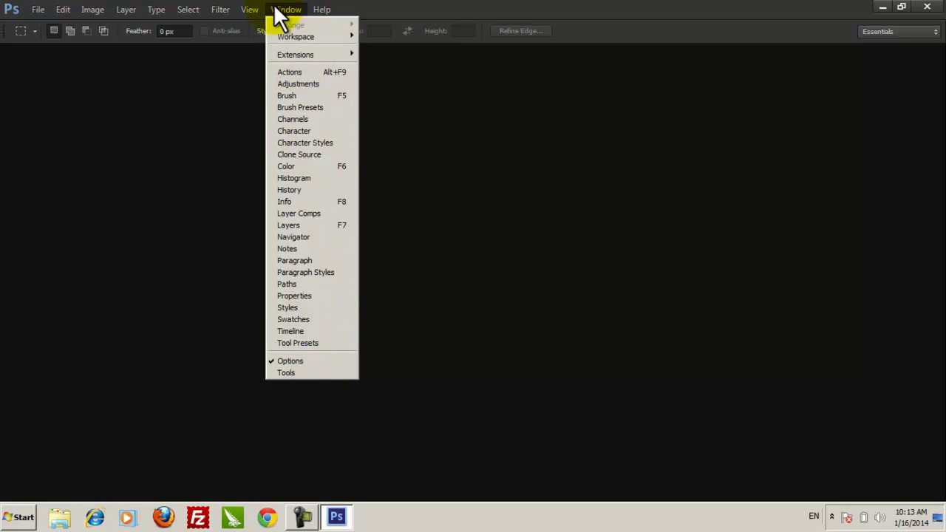
pyautogui.click(151, 137)
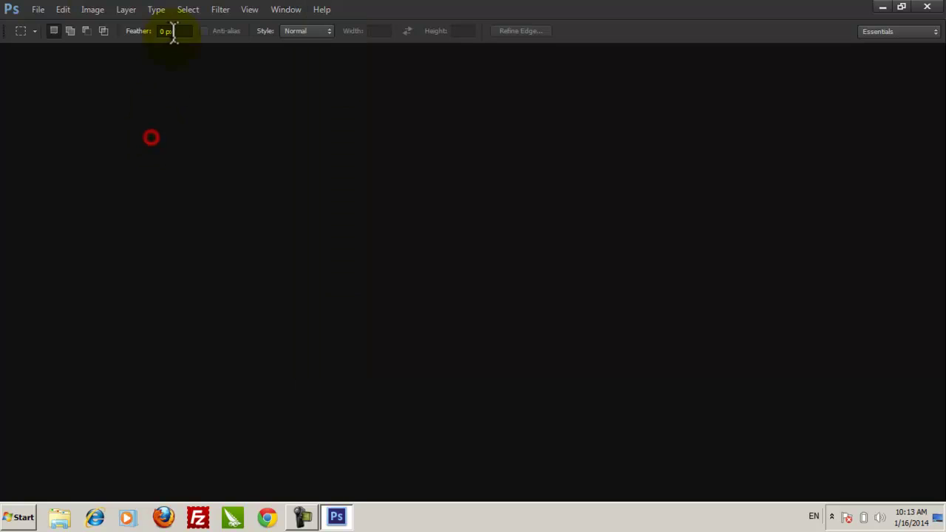
# Show the Tools panel and dock it along the left edge of the workspace
pyautogui.click(271, 8)
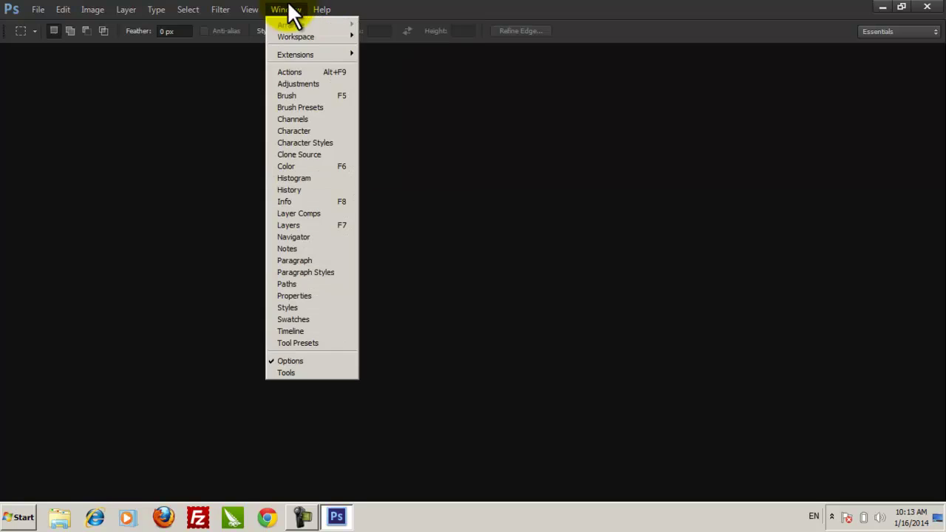
pyautogui.click(307, 372)
pyautogui.click(96, 93)
pyautogui.click(91, 96)
pyautogui.moveTo(89, 92); pyautogui.dragTo(1, 61)
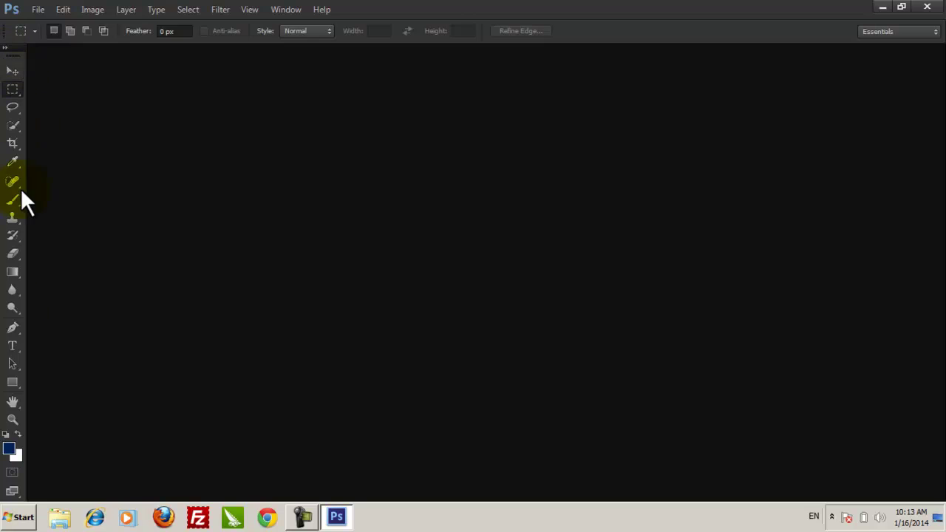
# Show the Layers panel and move its group against the lower right edge of the workspace
pyautogui.click(294, 9)
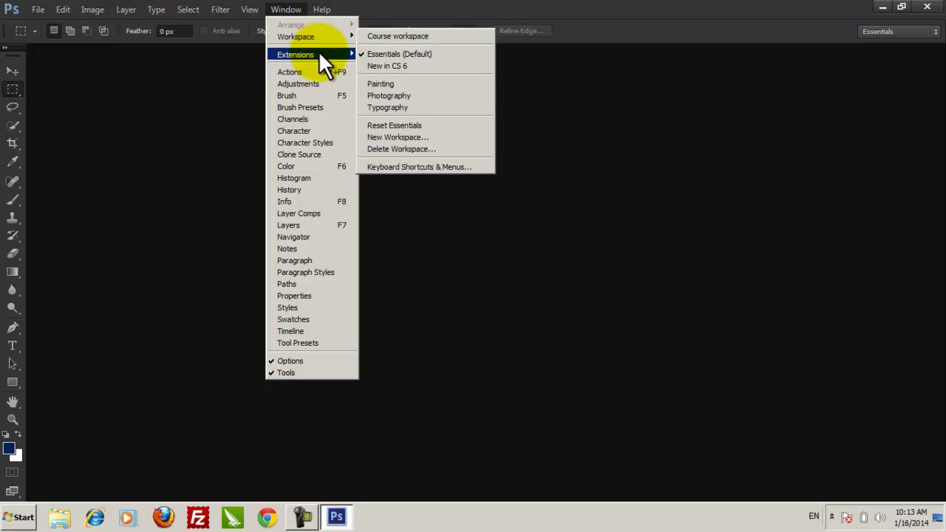
pyautogui.moveTo(317, 54)
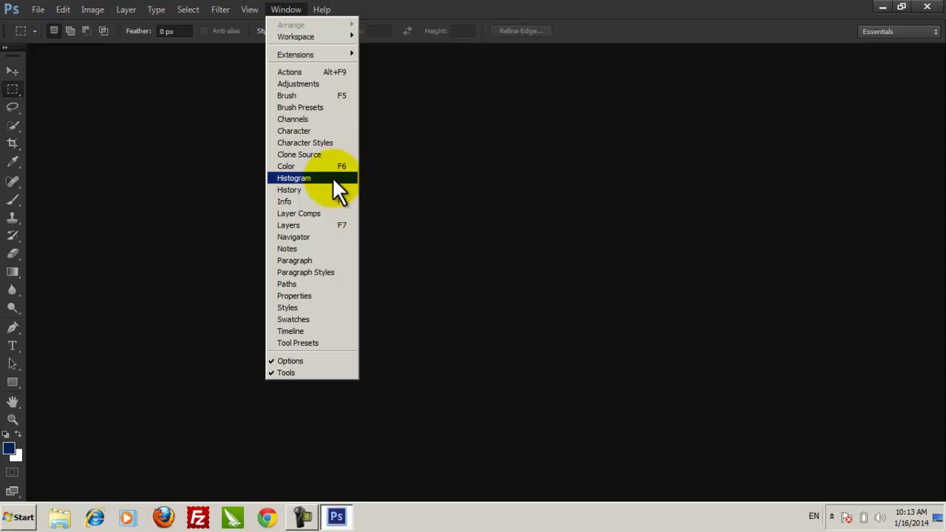
pyautogui.click(338, 223)
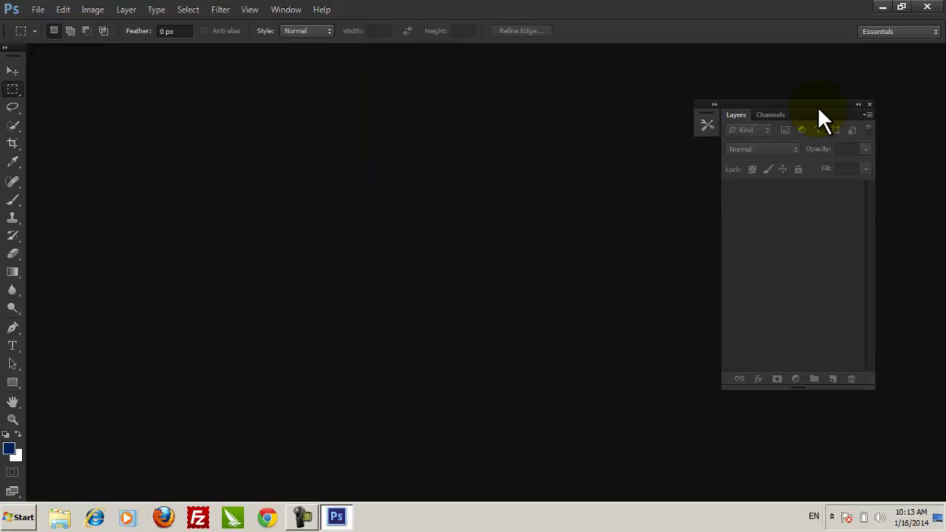
pyautogui.click(817, 103)
pyautogui.moveTo(885, 198); pyautogui.dragTo(870, 198)
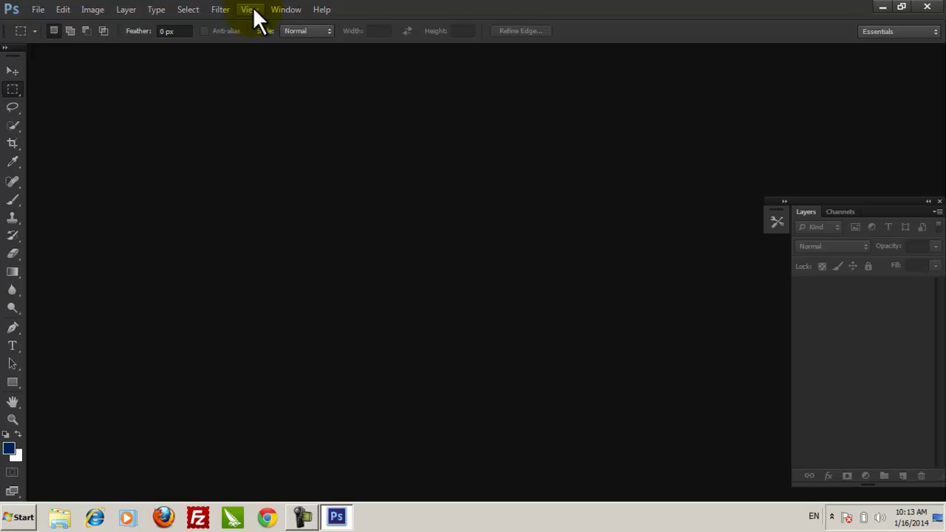
# Show the Layer Comps panel and close its tab group
pyautogui.click(285, 10)
pyautogui.click(299, 213)
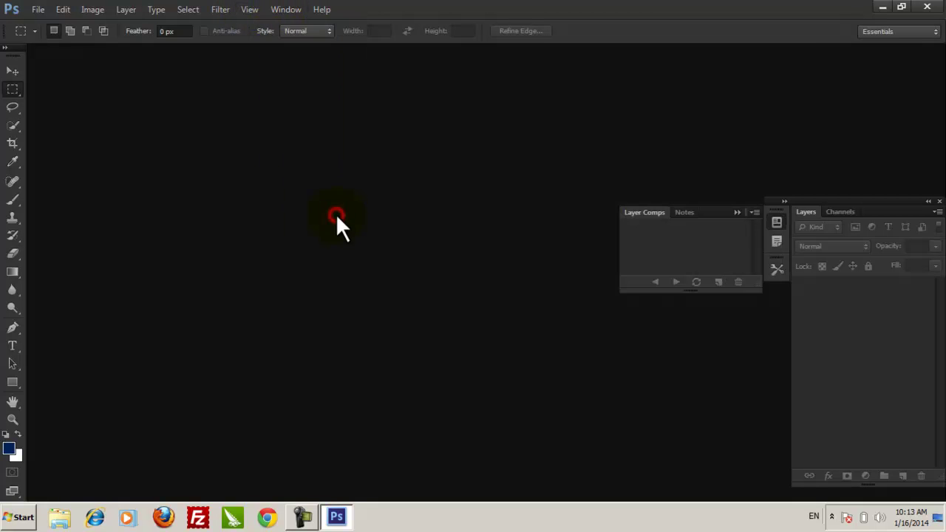
pyautogui.rightClick(727, 212)
pyautogui.click(746, 228)
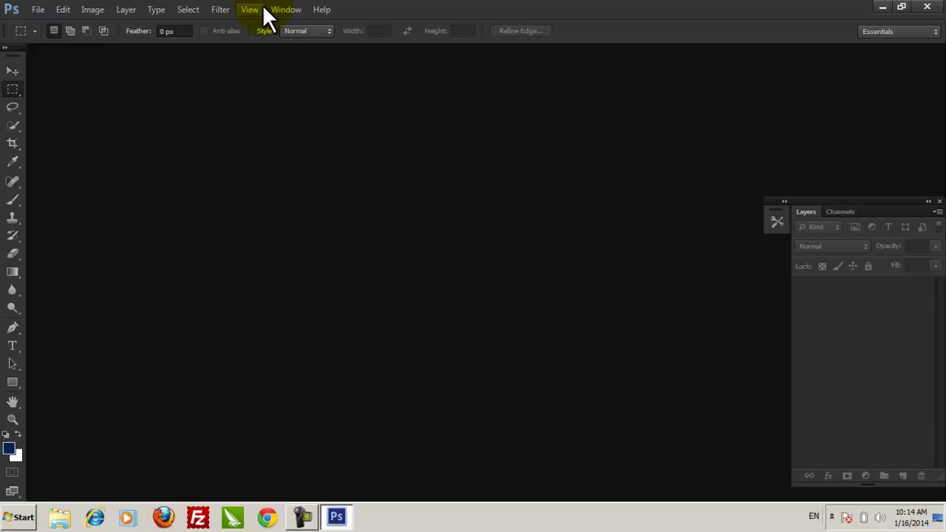
# Show the History panel and move its group to the upper right corner of the workspace
pyautogui.click(285, 10)
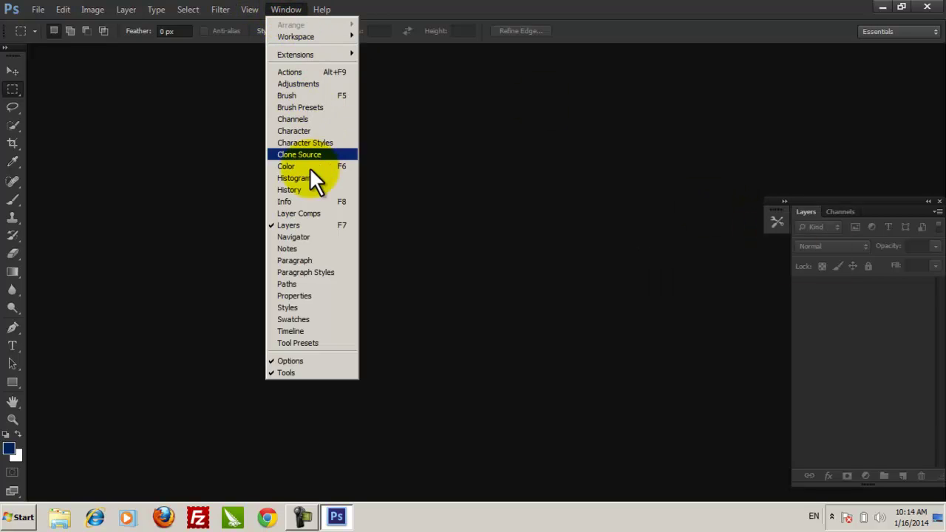
pyautogui.click(311, 190)
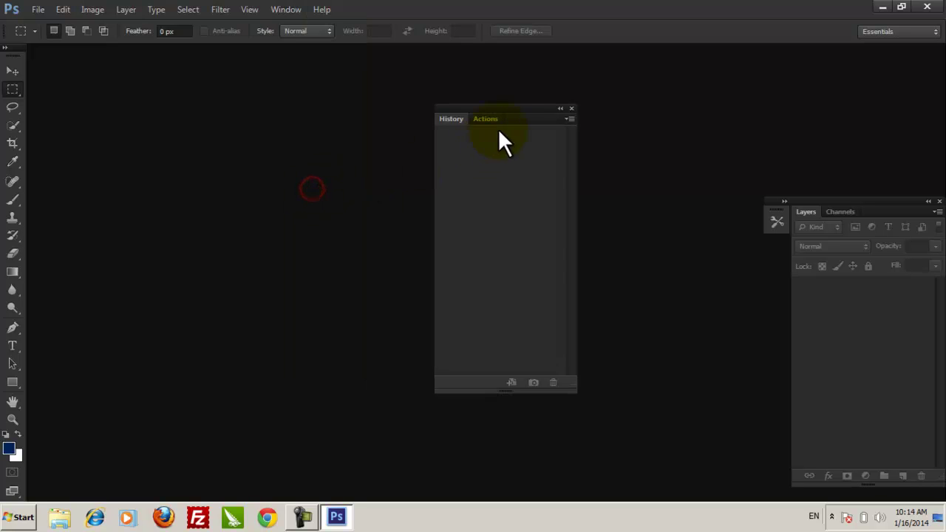
pyautogui.click(508, 108)
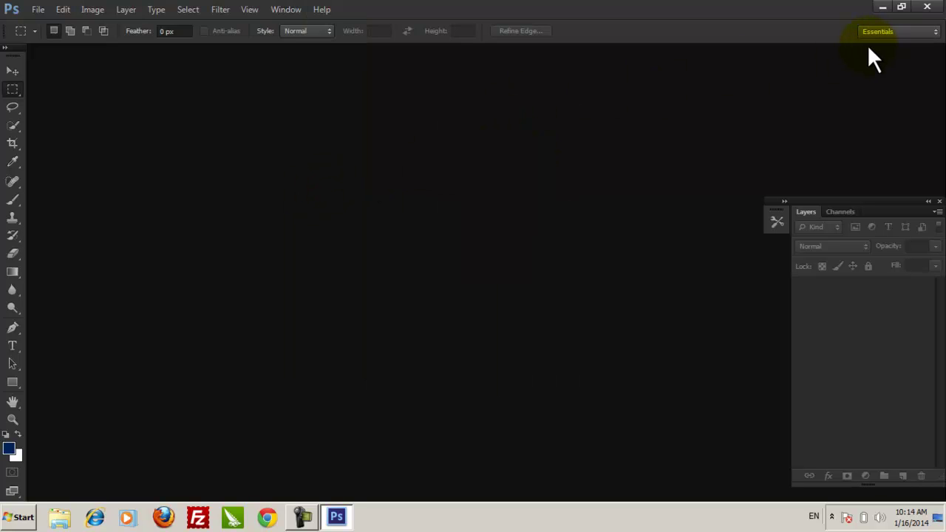
pyautogui.moveTo(871, 48); pyautogui.dragTo(871, 47)
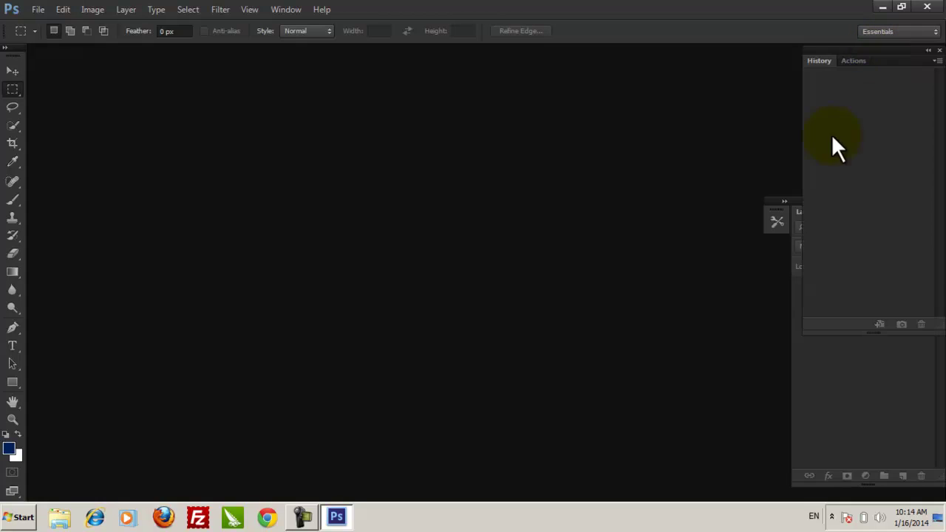
# Bring the Layers group in front of the History group and shift it slightly lower
pyautogui.click(799, 199)
pyautogui.click(815, 200)
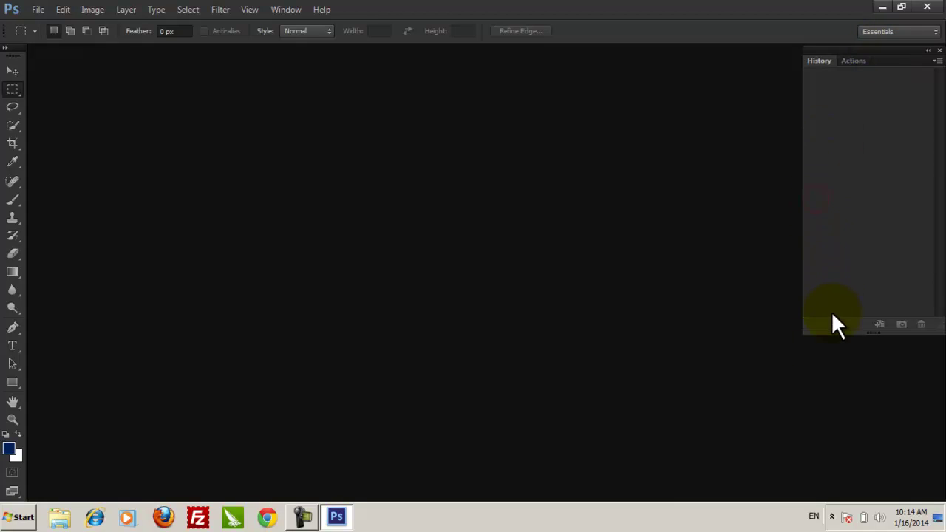
pyautogui.moveTo(820, 207); pyautogui.dragTo(815, 210)
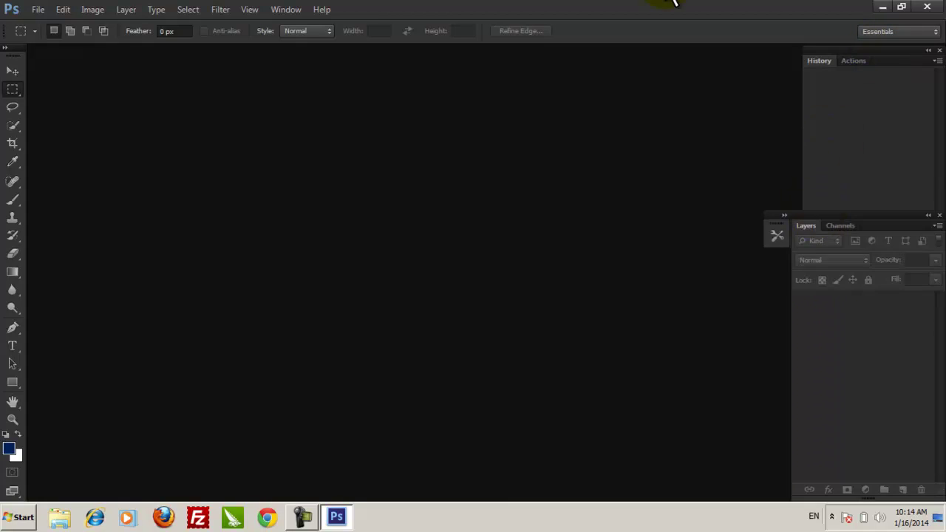
# Show the Paragraph Styles panel and attach its group directly above the History group
pyautogui.click(287, 10)
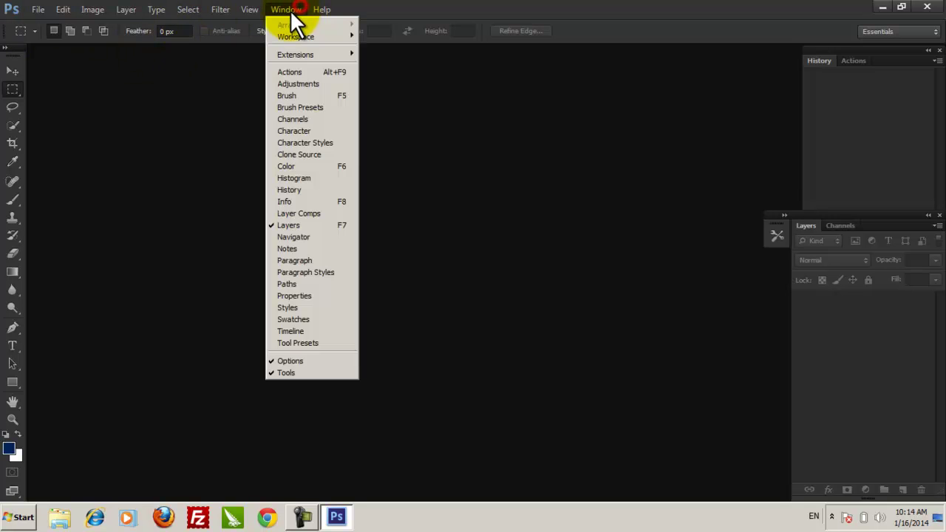
pyautogui.click(338, 273)
pyautogui.moveTo(372, 81); pyautogui.dragTo(879, 53)
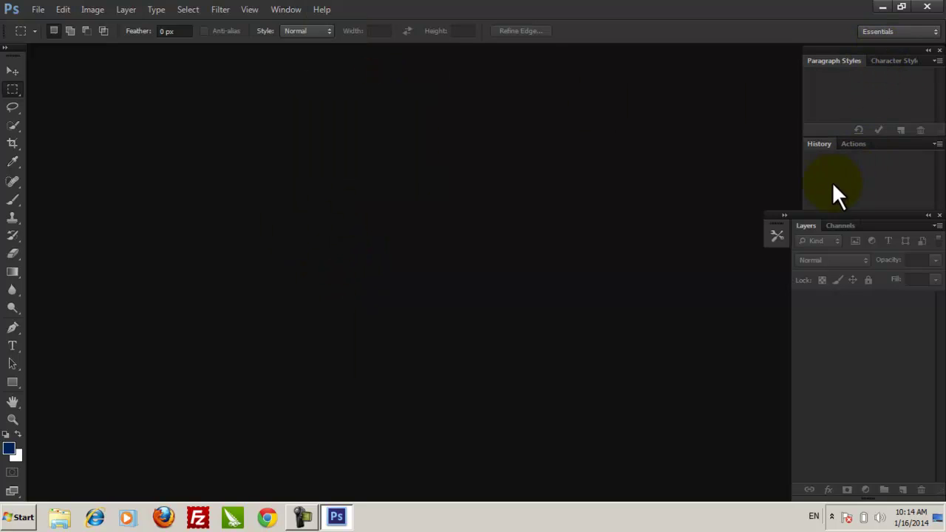
# Expand the Tool Presets panel beside the Layers group and close it
pyautogui.click(784, 222)
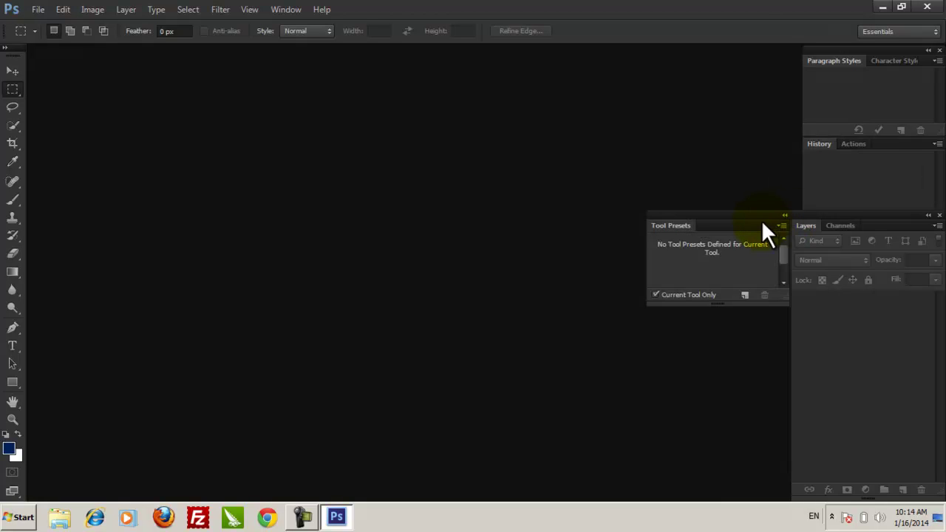
pyautogui.rightClick(761, 222)
pyautogui.click(779, 241)
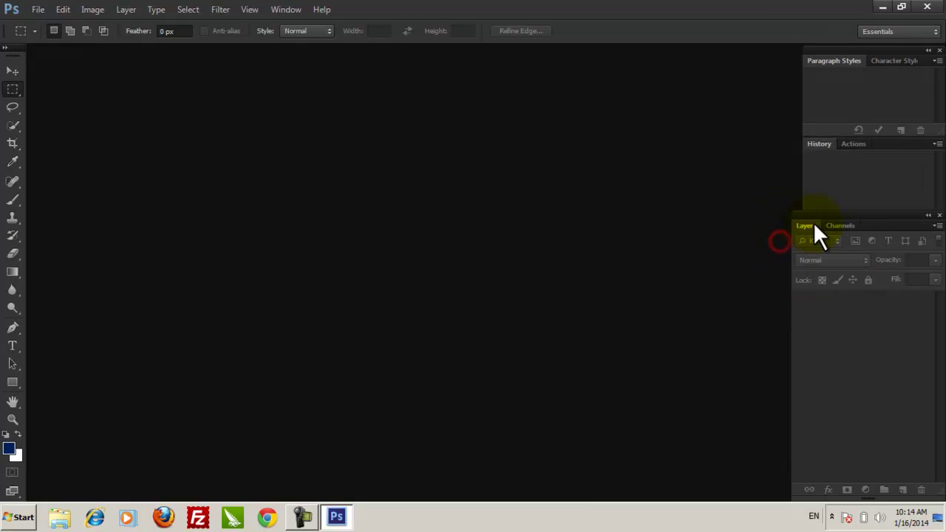
# Show the Styles panel, add it as a tab to the History and Actions group, and reposition the stack in the upper right corner
pyautogui.click(285, 9)
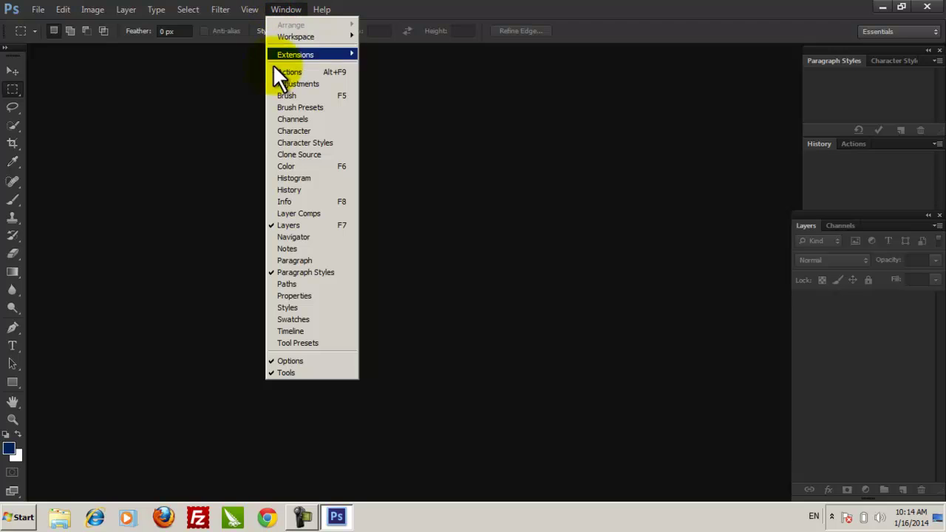
pyautogui.click(314, 307)
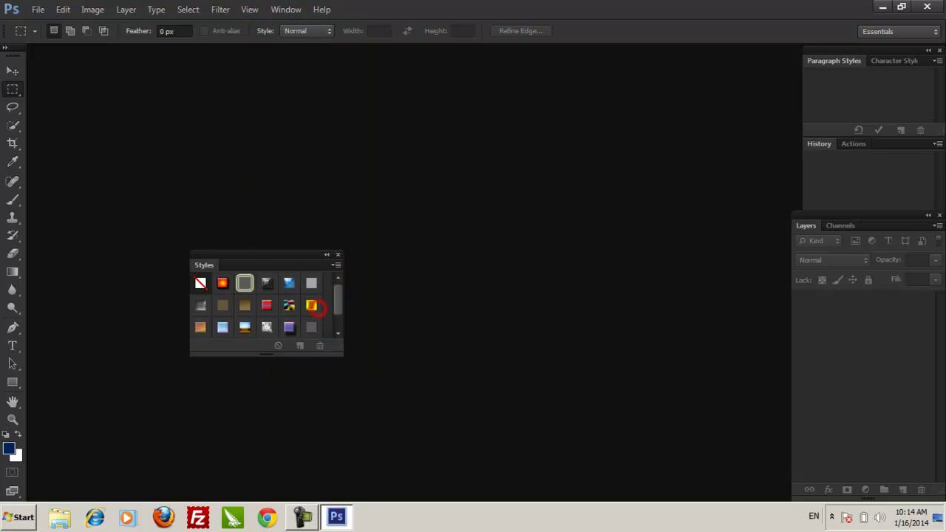
pyautogui.moveTo(294, 255); pyautogui.dragTo(907, 142)
pyautogui.moveTo(837, 50); pyautogui.dragTo(873, 52)
# Close the stack containing Paragraph Styles and Styles, and reopen it by showing the Styles panel
pyautogui.rightClick(868, 47)
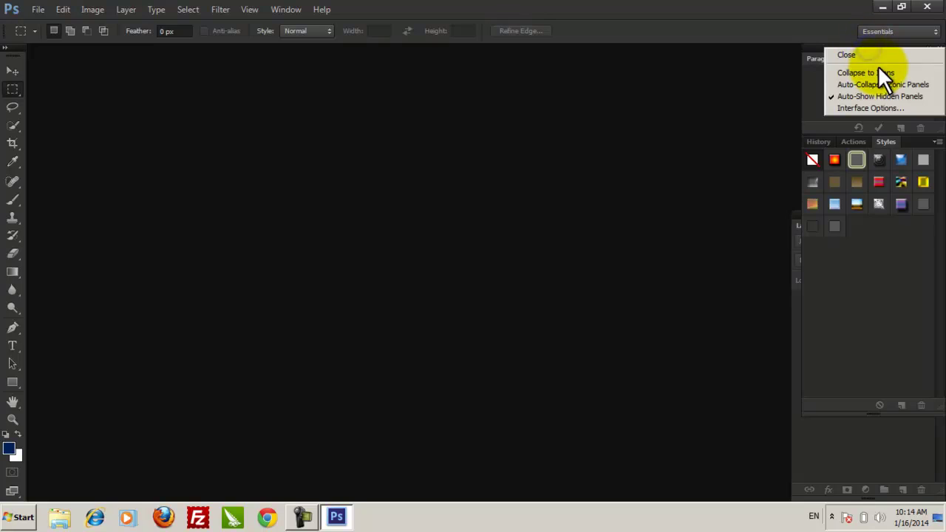
pyautogui.click(868, 56)
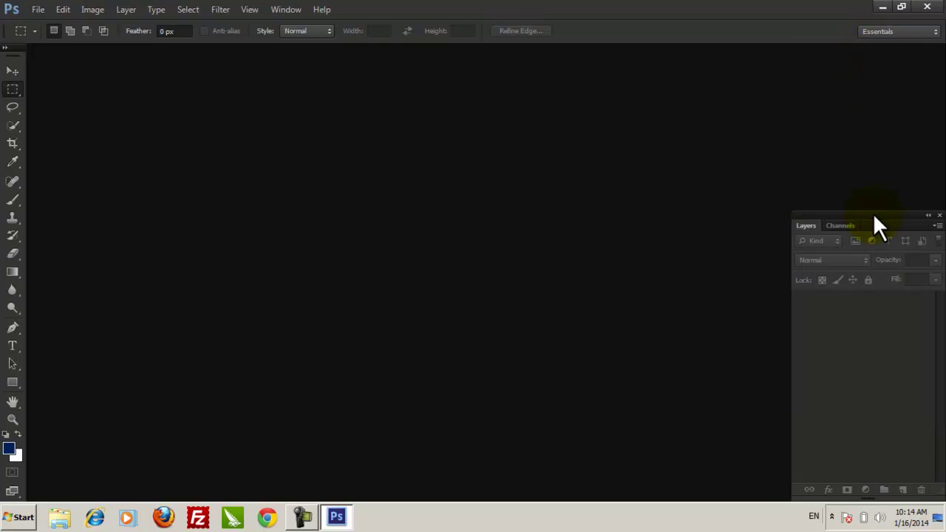
pyautogui.click(275, 11)
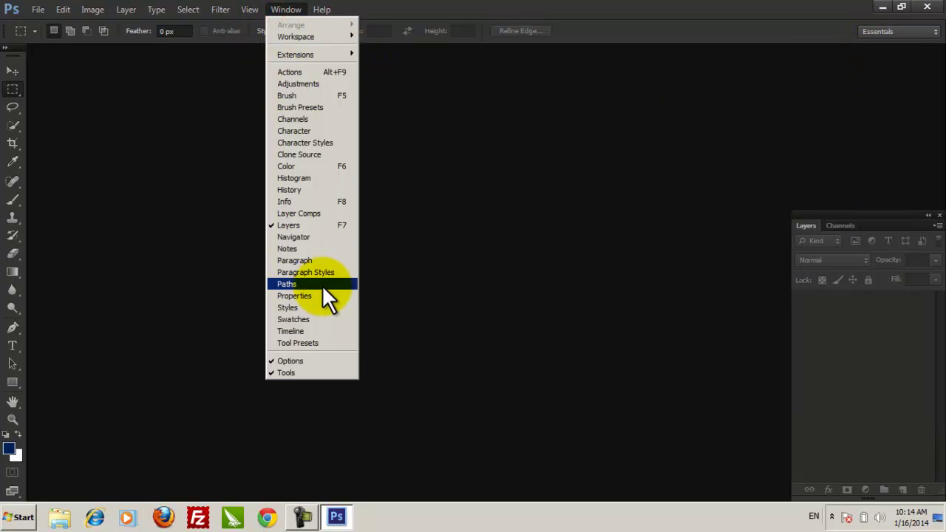
pyautogui.click(331, 308)
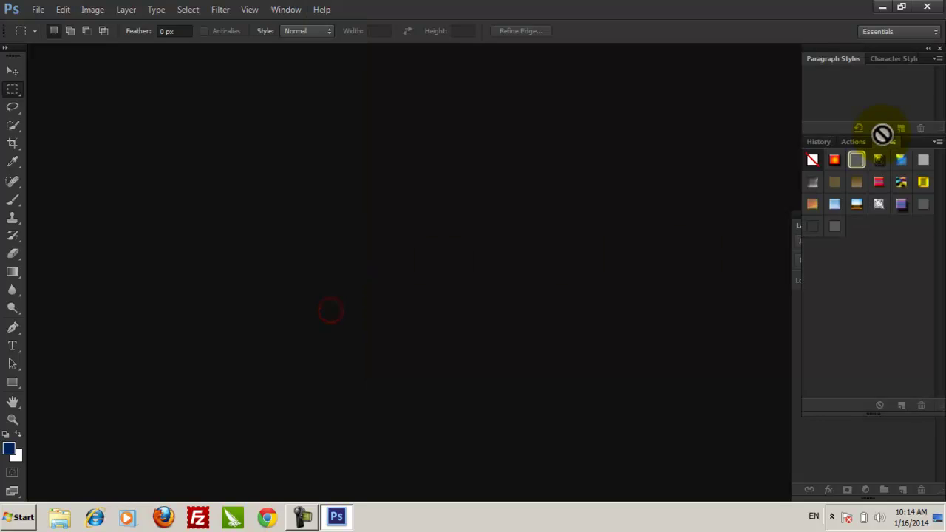
# Join the Paragraph Styles and Styles stack with the Layers group so all groups form one column
pyautogui.click(847, 47)
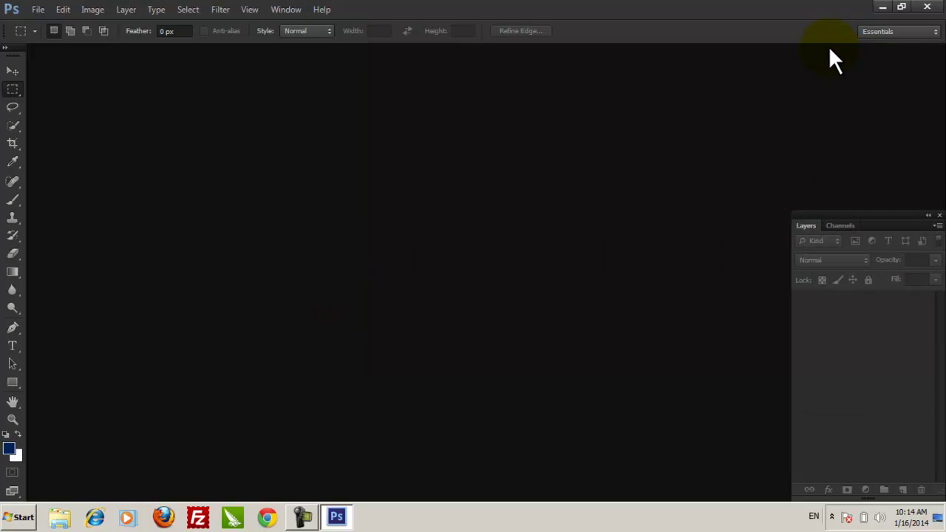
pyautogui.click(835, 49)
pyautogui.click(855, 464)
# Adjust the height split between the Styles and Layers groups, leaving Layers active and the Styles group three swatch rows tall
pyautogui.moveTo(848, 226); pyautogui.dragTo(865, 256)
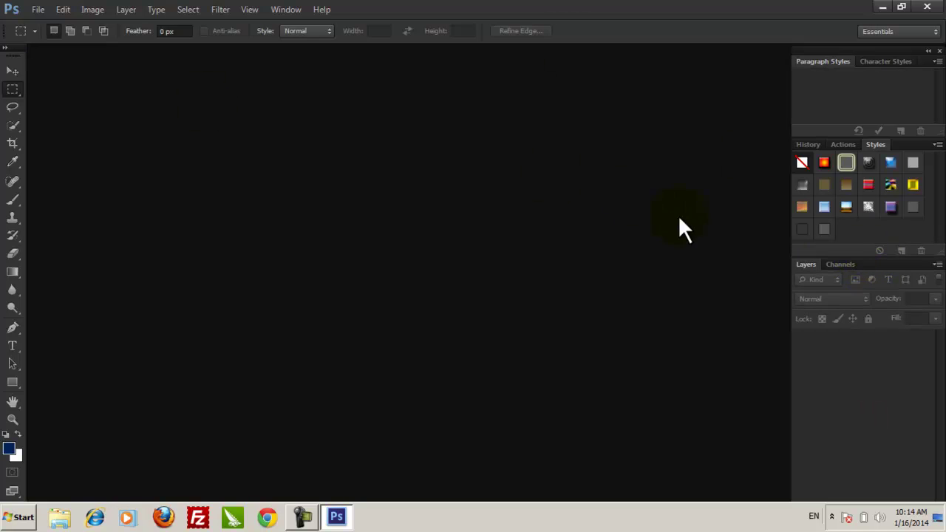
pyautogui.click(841, 265)
pyautogui.click(806, 264)
pyautogui.moveTo(848, 256); pyautogui.dragTo(848, 231)
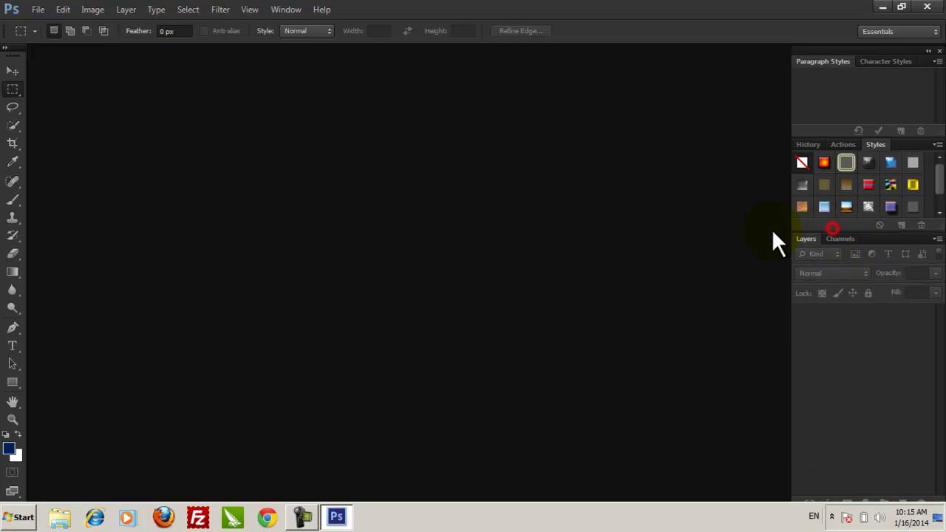
# Undock and shorten the Layers group, redock it beneath the Styles group, and extend it to the bottom of the workspace
pyautogui.moveTo(883, 237); pyautogui.dragTo(654, 185)
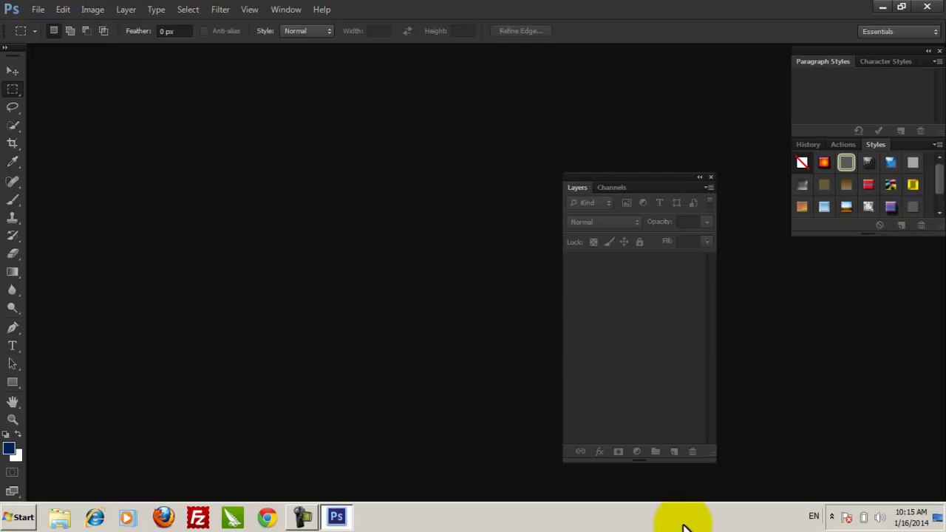
pyautogui.moveTo(643, 461); pyautogui.dragTo(642, 394)
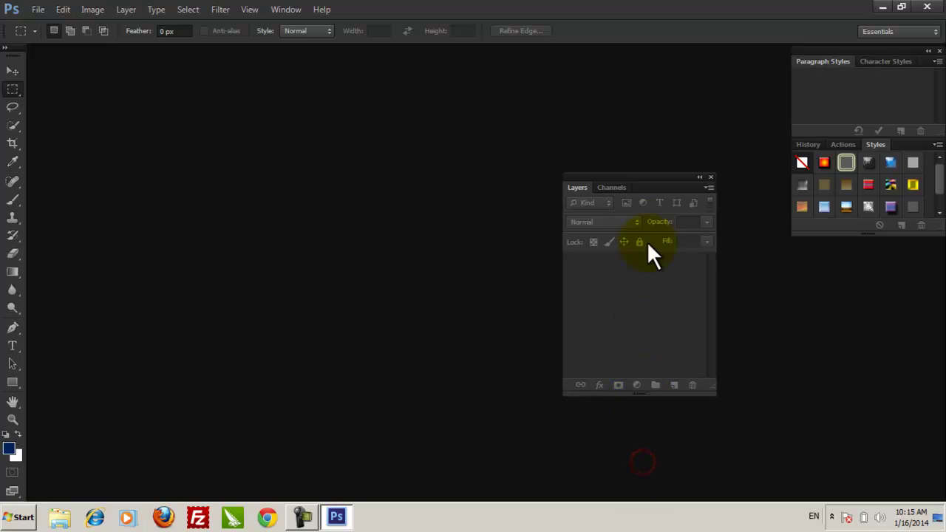
pyautogui.moveTo(641, 179)
pyautogui.mouseDown()
pyautogui.moveTo(852, 251)
pyautogui.moveTo(866, 234)
pyautogui.mouseUp()
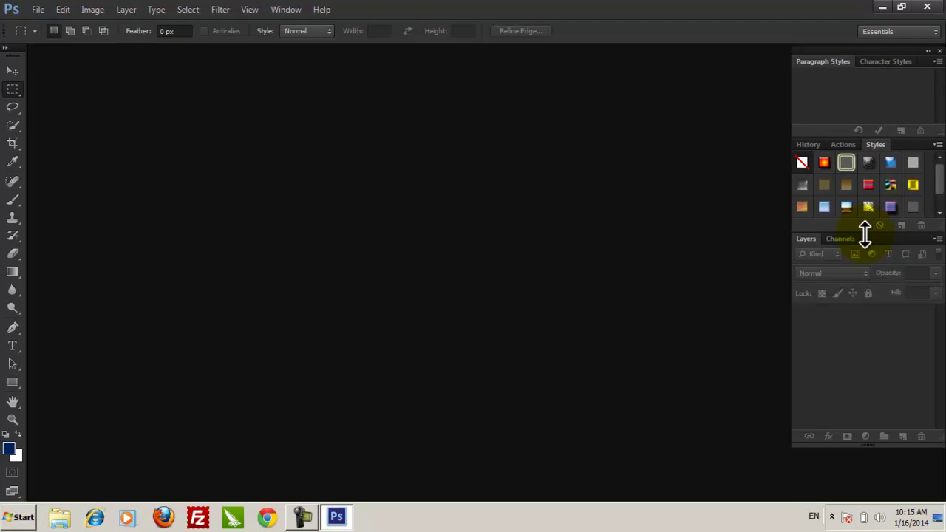
pyautogui.moveTo(867, 443); pyautogui.dragTo(881, 498)
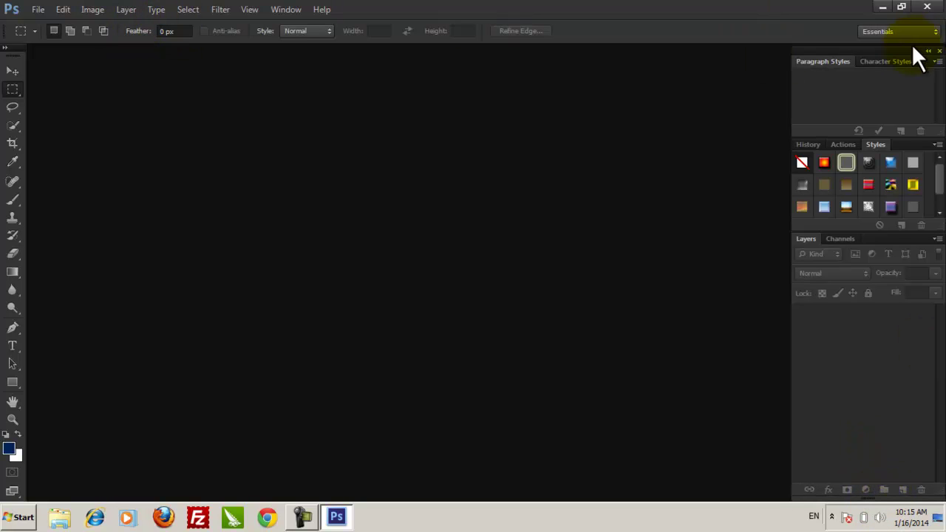
pyautogui.click(882, 43)
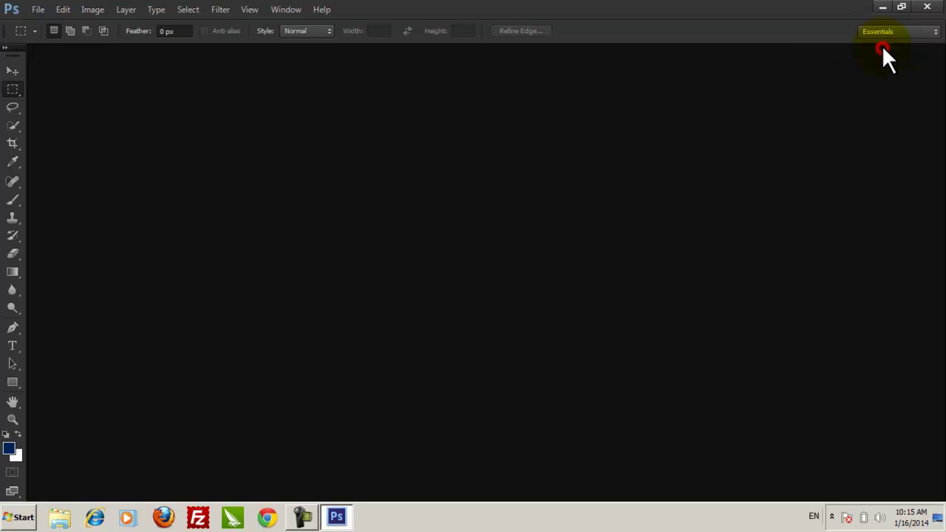
pyautogui.click(64, 10)
pyautogui.click(64, 10)
pyautogui.click(321, 10)
pyautogui.press('Escape')
# Show the Channels panel and bring the Layers panel back to the front of its group
pyautogui.click(281, 10)
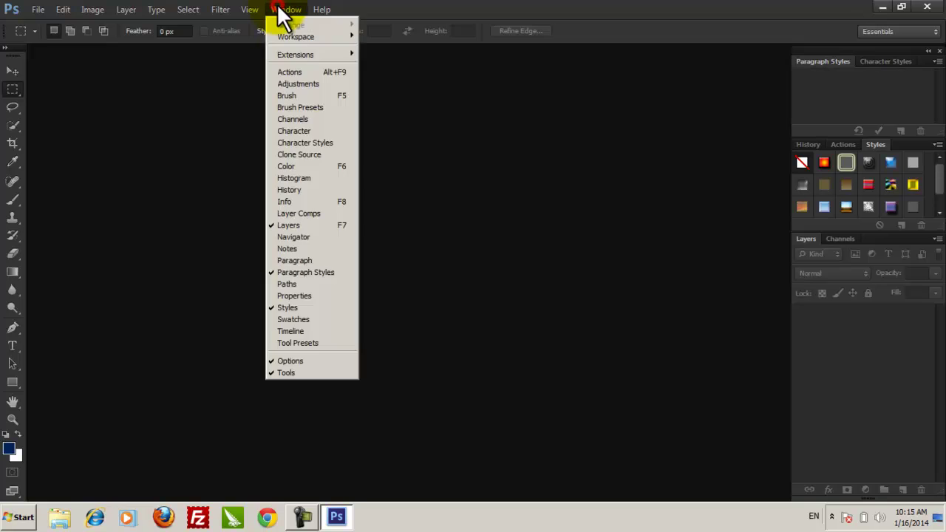
pyautogui.click(291, 118)
pyautogui.click(807, 240)
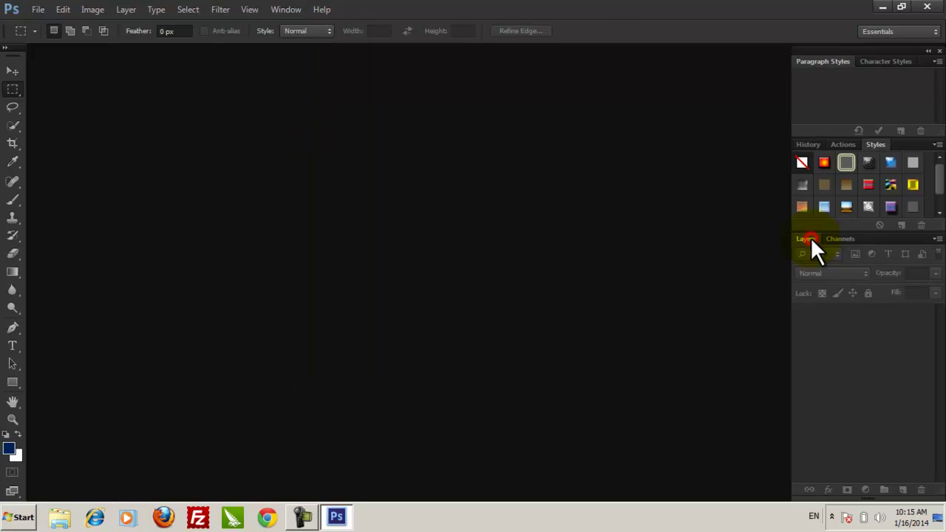
pyautogui.click(281, 9)
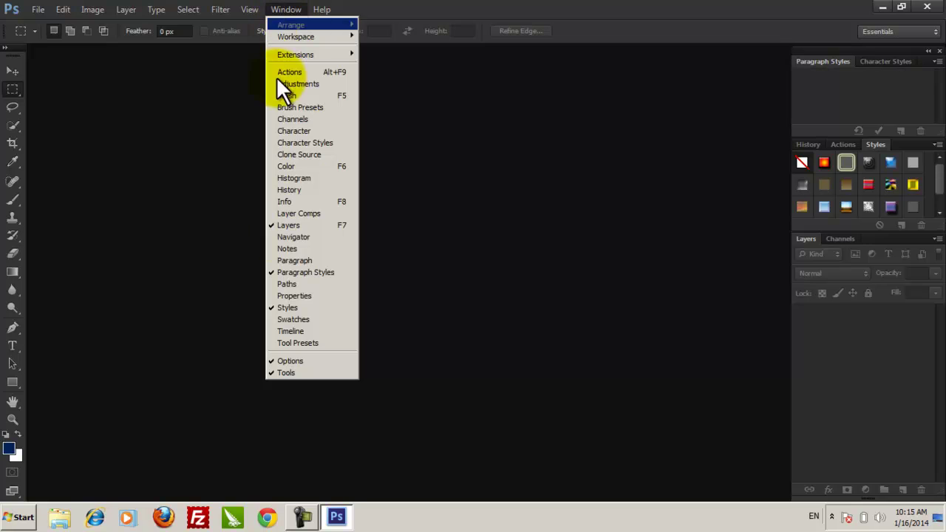
pyautogui.click(107, 26)
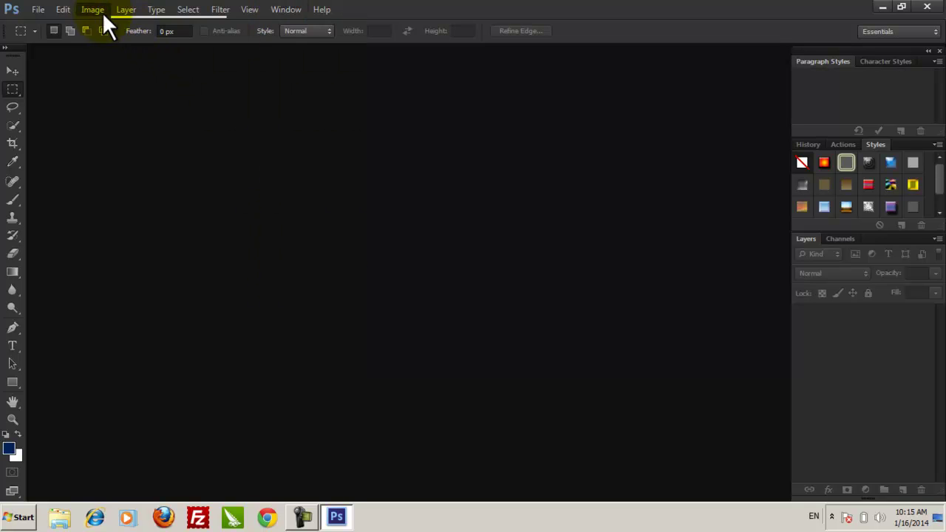
# Hide the tool options bar and show it again
pyautogui.click(284, 10)
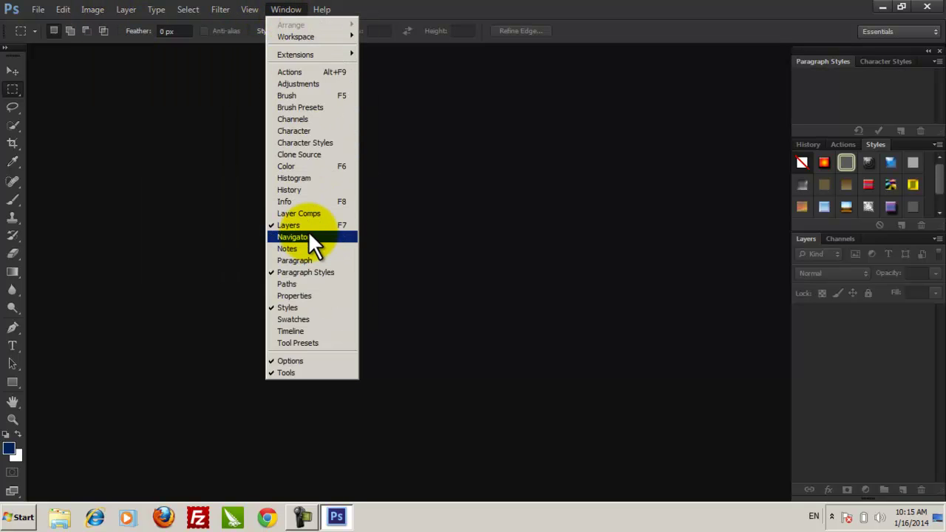
pyautogui.click(308, 360)
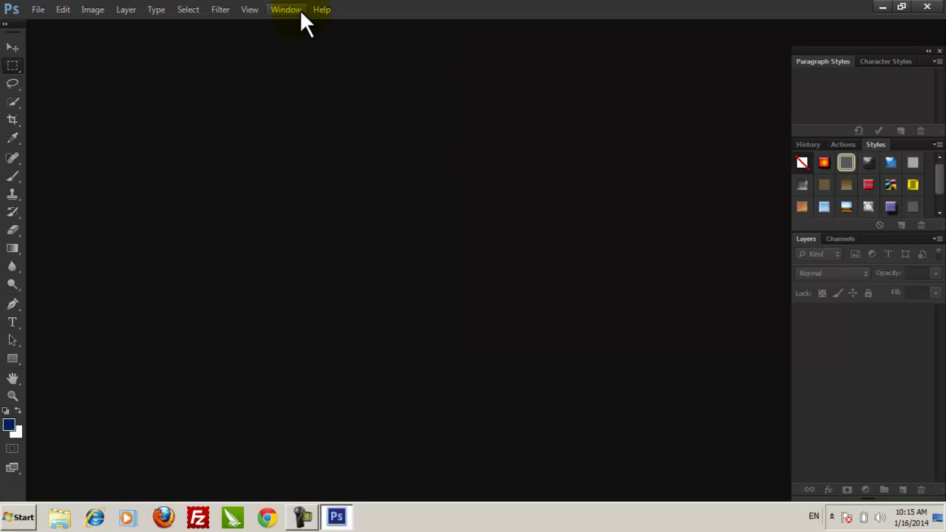
pyautogui.click(299, 9)
pyautogui.click(317, 360)
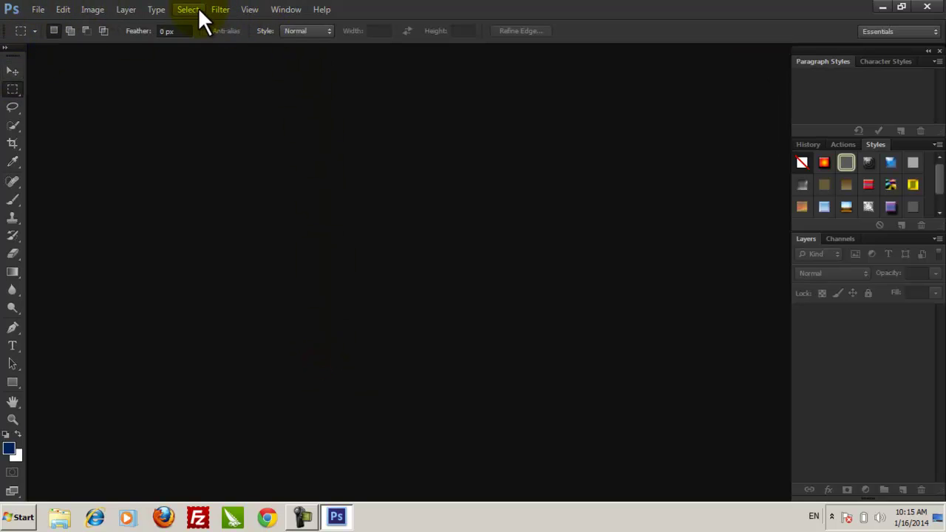
# Open the keyboard shortcuts editor and expand the File commands in the application shortcut list
pyautogui.click(64, 14)
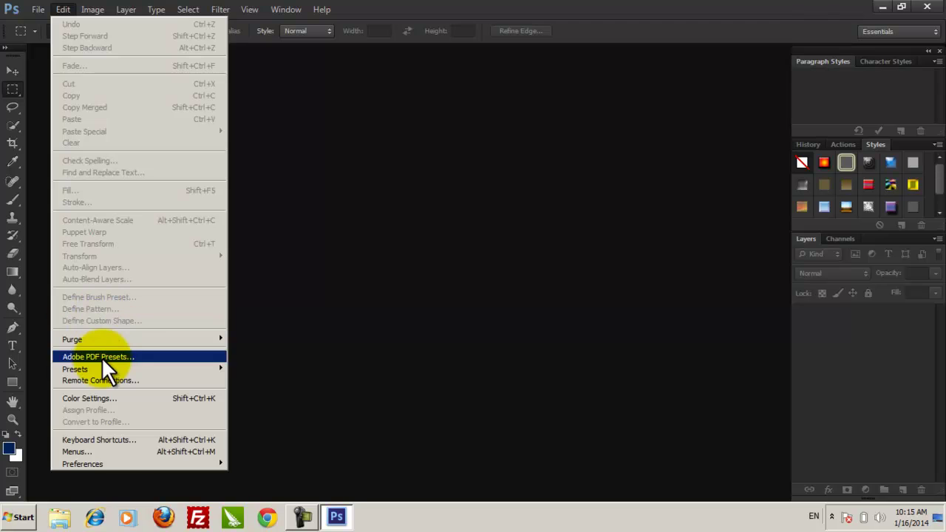
pyautogui.click(115, 441)
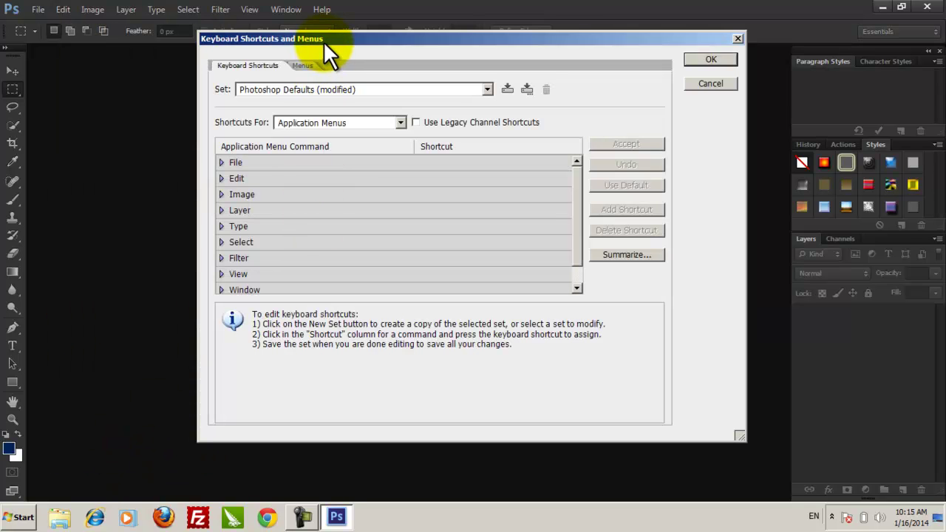
pyautogui.moveTo(323, 40); pyautogui.dragTo(277, 36)
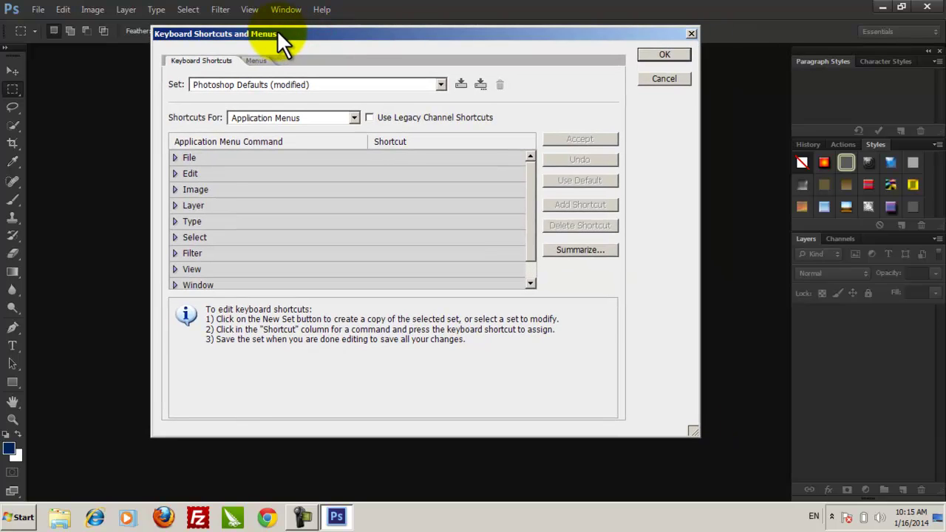
pyautogui.click(176, 158)
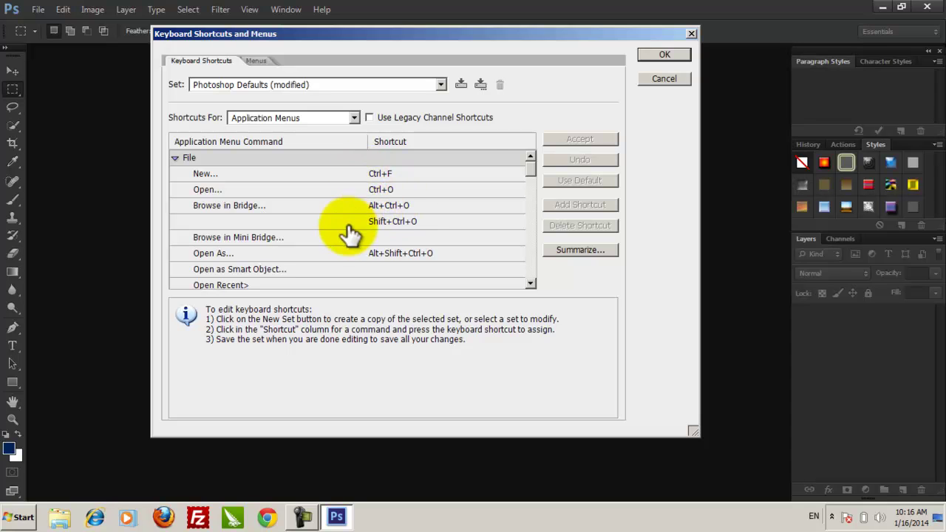
# Expand the File commands in the menu customization settings and toggle the visibility of the New command
pyautogui.click(256, 61)
pyautogui.click(175, 158)
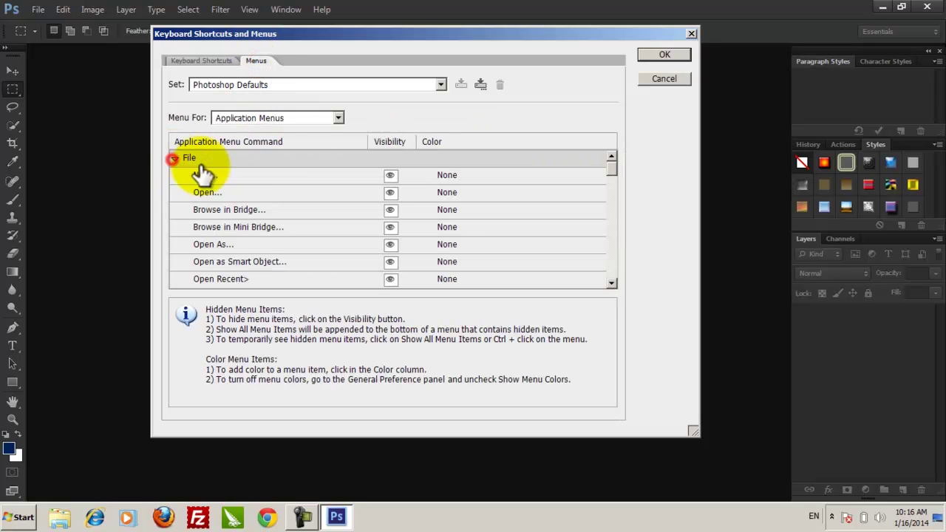
pyautogui.click(391, 177)
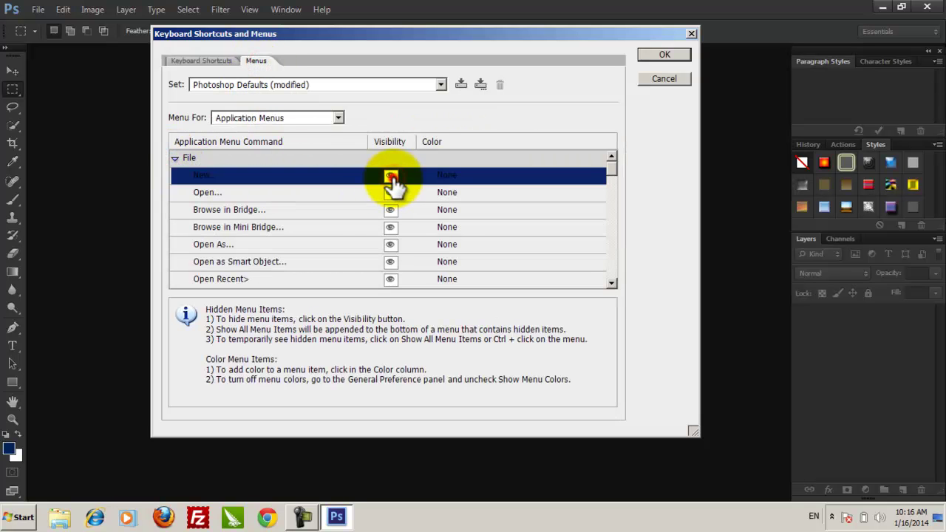
# Assign Ctrl+N as the shortcut for the File command New and save the shortcut settings
pyautogui.click(202, 60)
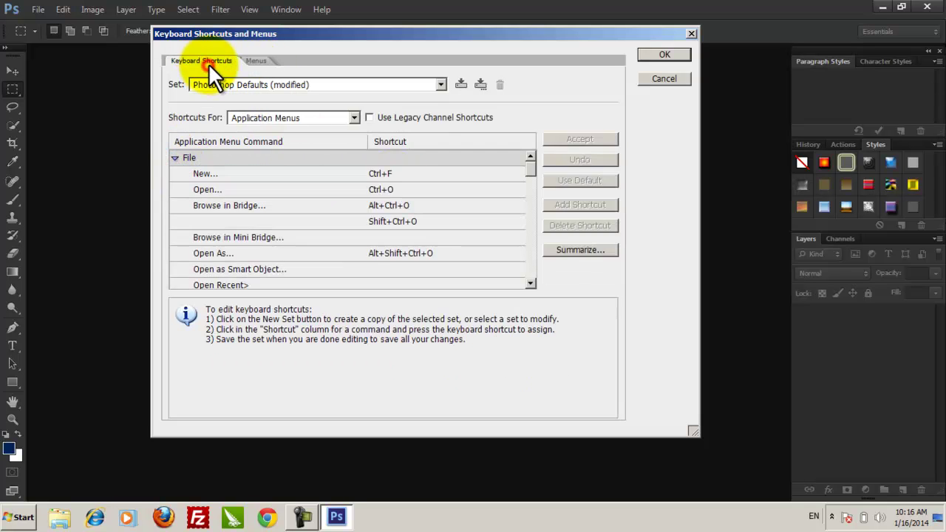
pyautogui.click(383, 175)
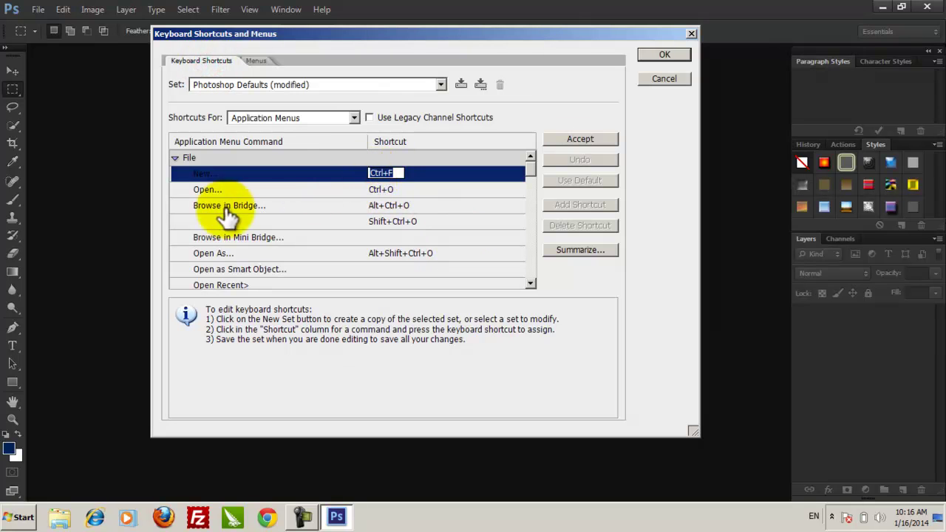
pyautogui.click(399, 171)
pyautogui.hotkey('ctrl', 'n')
pyautogui.click(560, 138)
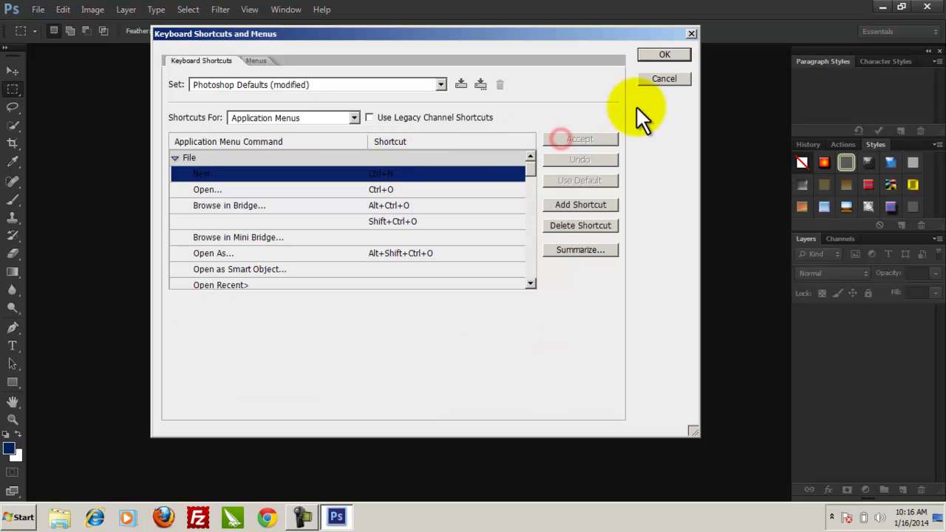
pyautogui.click(664, 55)
# Reopen the keyboard shortcuts editor, assign Ctrl+B to the File command New, and save the settings
pyautogui.click(63, 9)
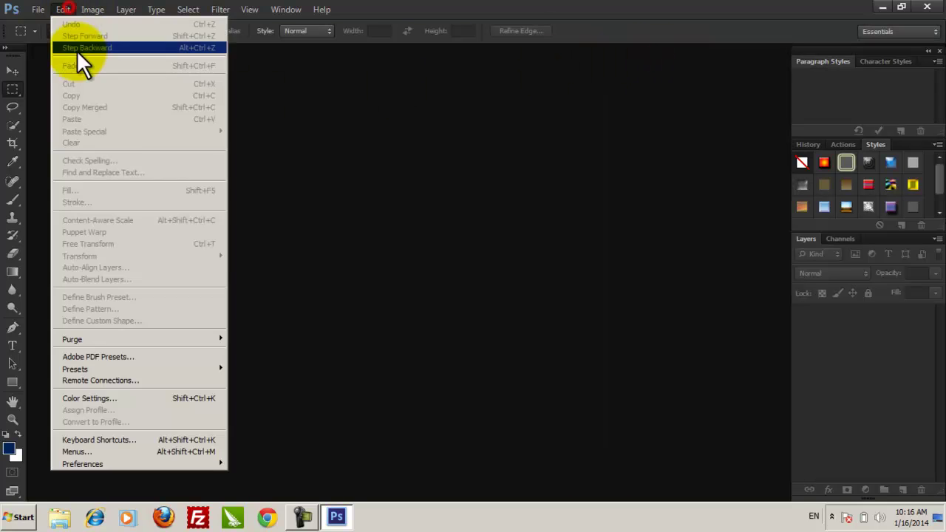
pyautogui.click(156, 441)
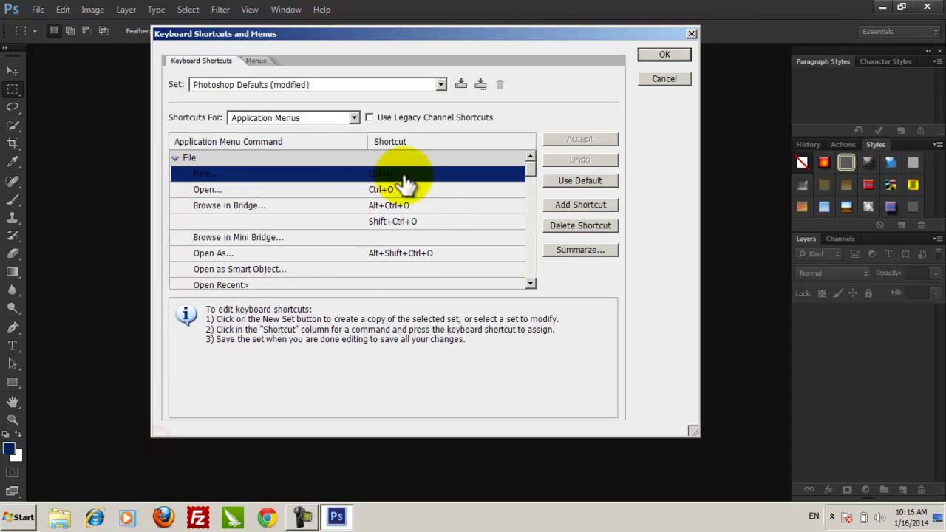
pyautogui.click(384, 174)
pyautogui.click(386, 187)
pyautogui.click(384, 174)
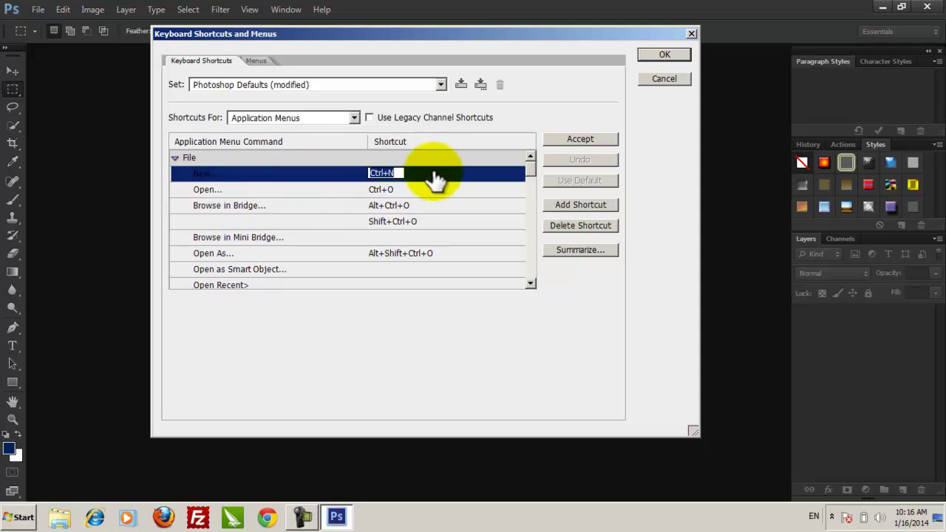
pyautogui.click(392, 173)
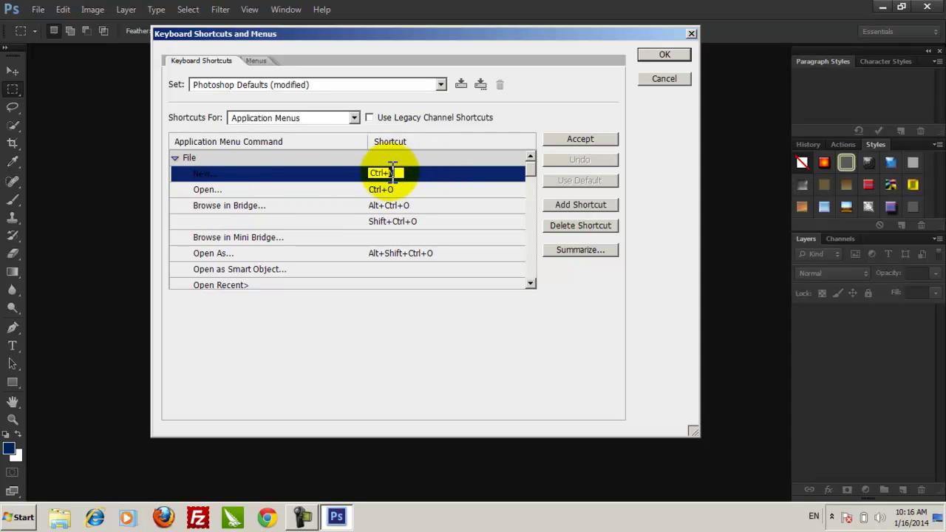
pyautogui.hotkey('ctrl', 'b')
pyautogui.click(392, 188)
pyautogui.click(396, 174)
pyautogui.click(606, 134)
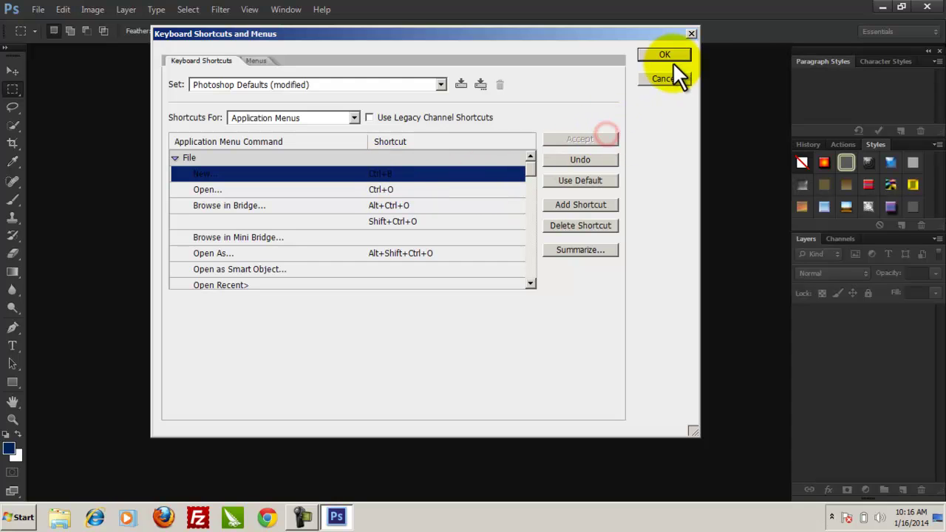
pyautogui.click(667, 55)
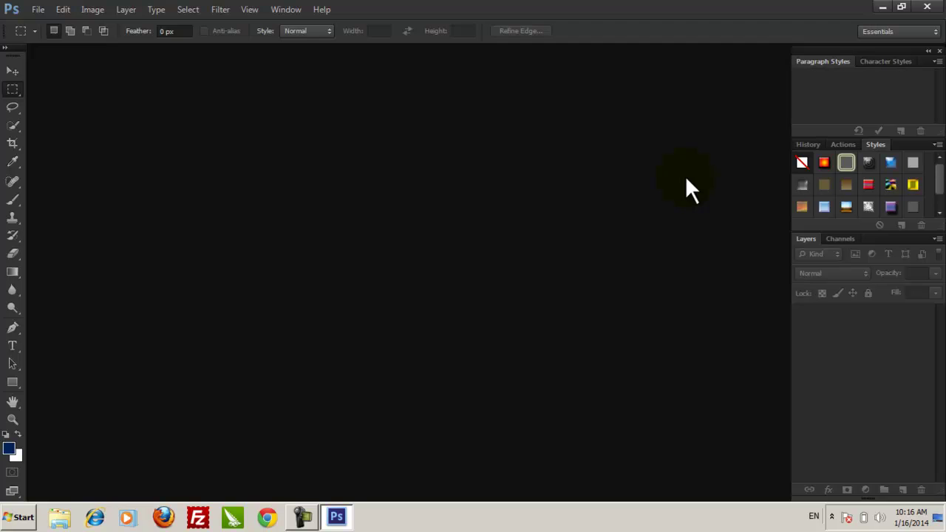
# Test the Ctrl+B shortcut by creating a document at the default Photoshop size, and close that document
pyautogui.hotkey('ctrl', 'b')
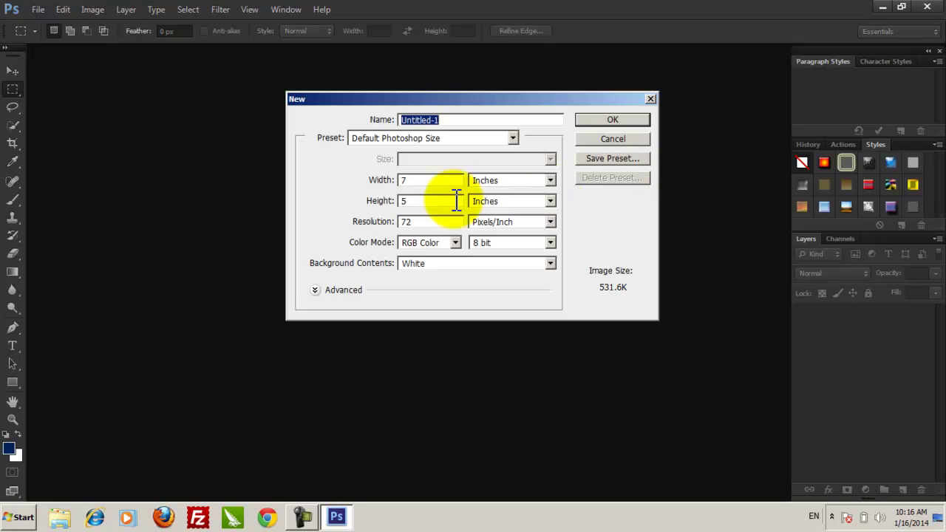
pyautogui.click(613, 117)
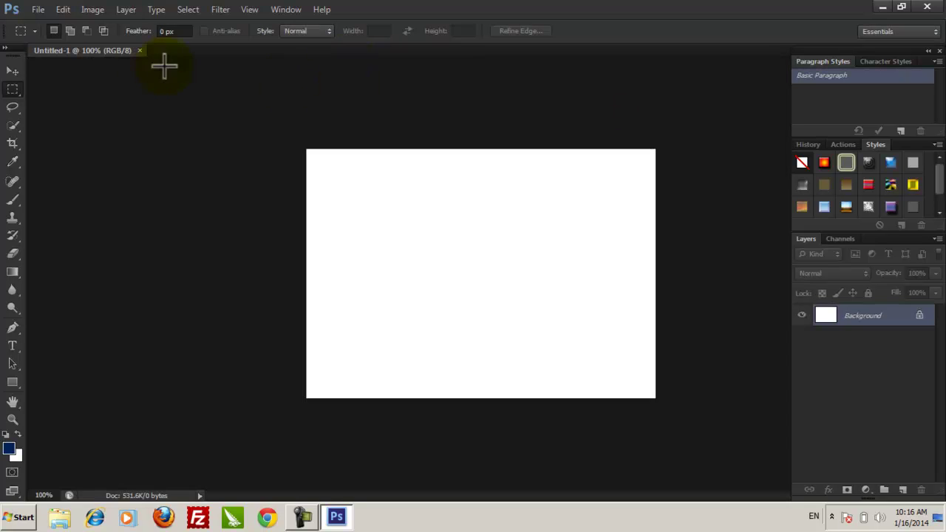
pyautogui.click(141, 50)
# Set the shortcut of the File command New back to Ctrl+N and save the shortcut settings
pyautogui.click(37, 10)
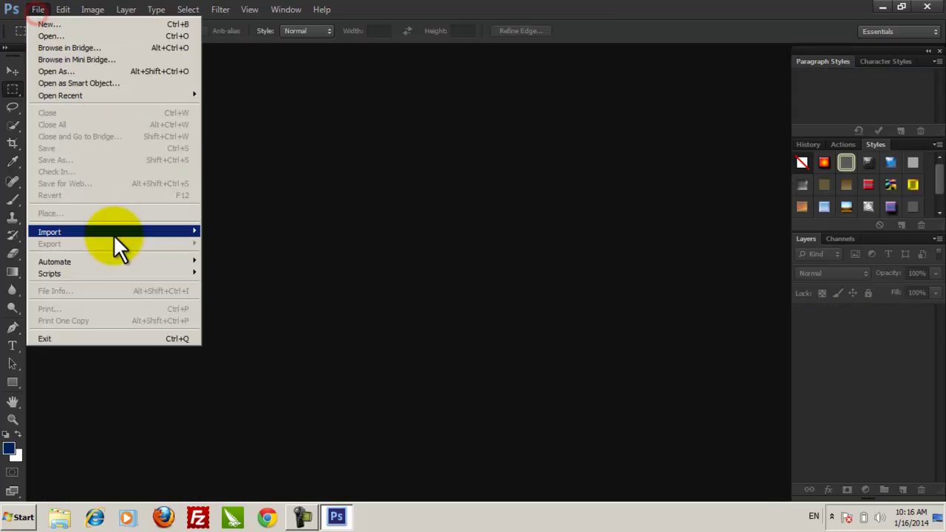
pyautogui.moveTo(68, 12)
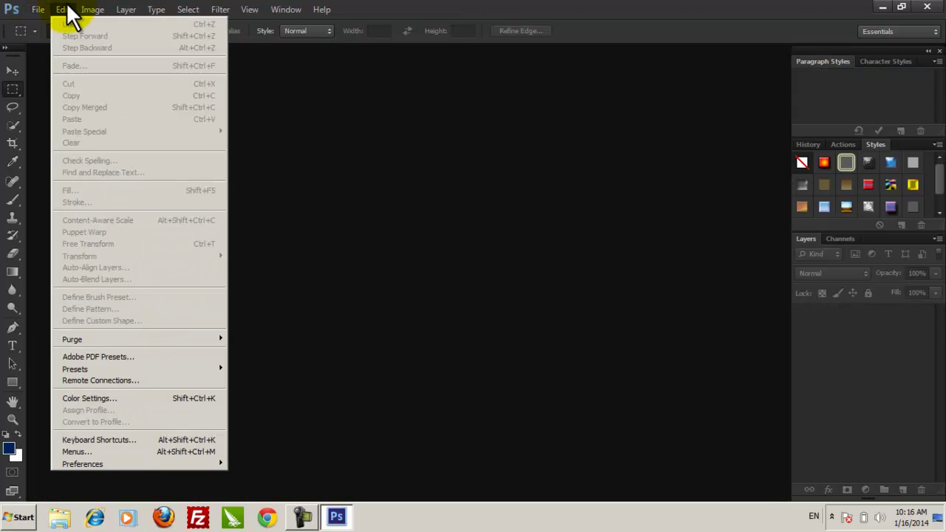
pyautogui.click(154, 439)
pyautogui.click(384, 173)
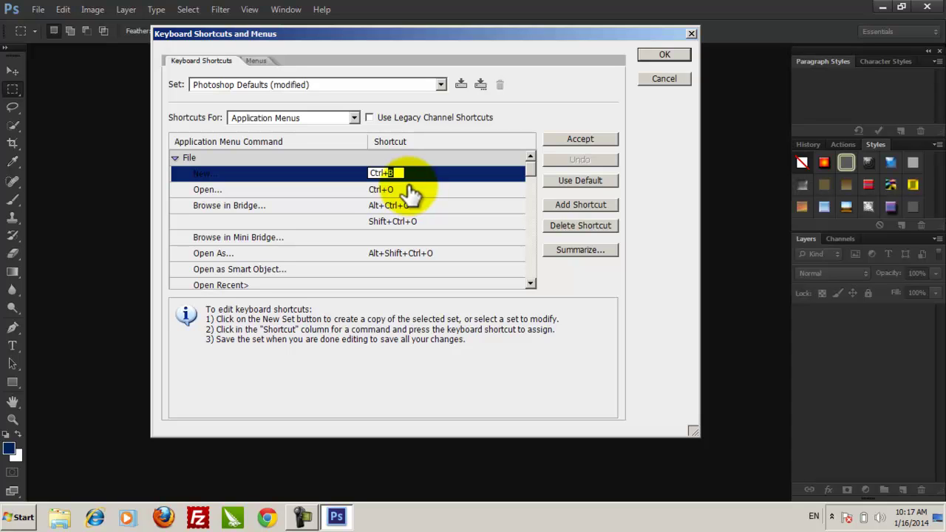
pyautogui.hotkey('ctrl', 'n')
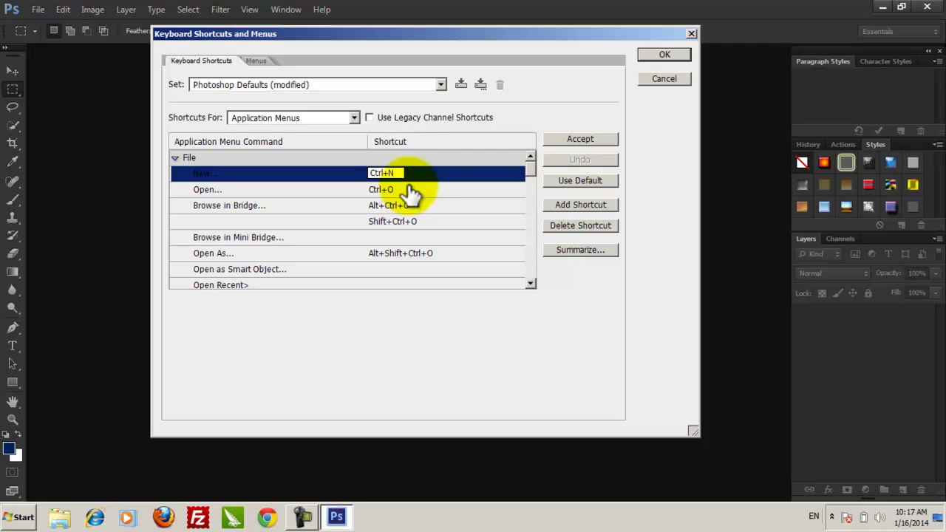
pyautogui.click(585, 141)
pyautogui.click(665, 56)
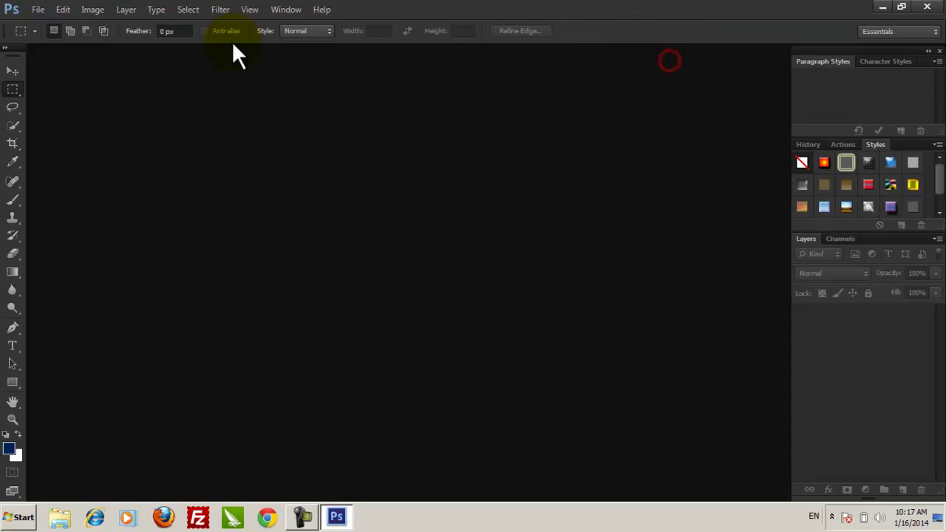
pyautogui.click(39, 9)
pyautogui.click(56, 10)
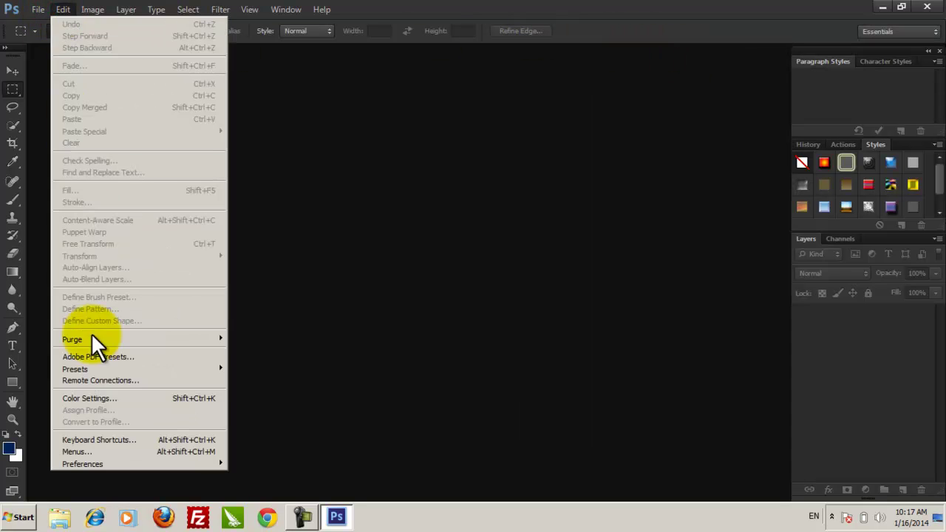
pyautogui.click(108, 439)
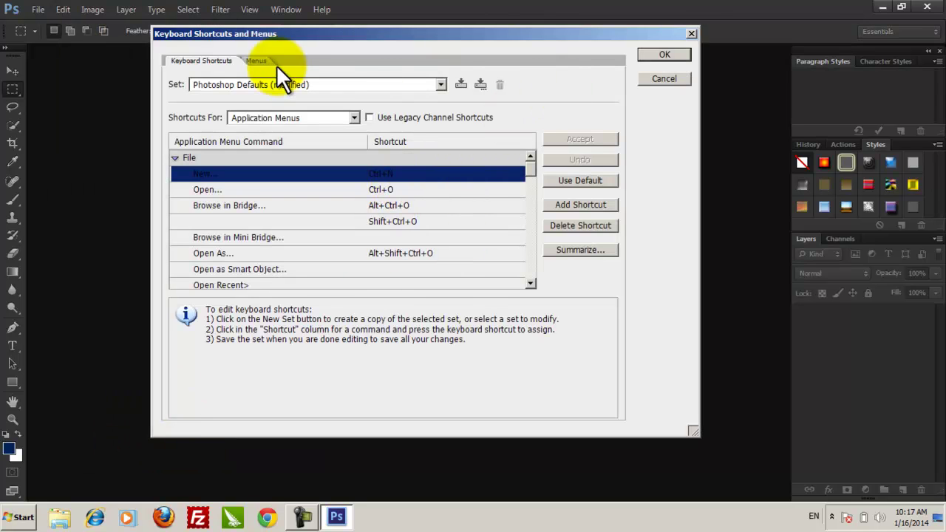
pyautogui.click(664, 78)
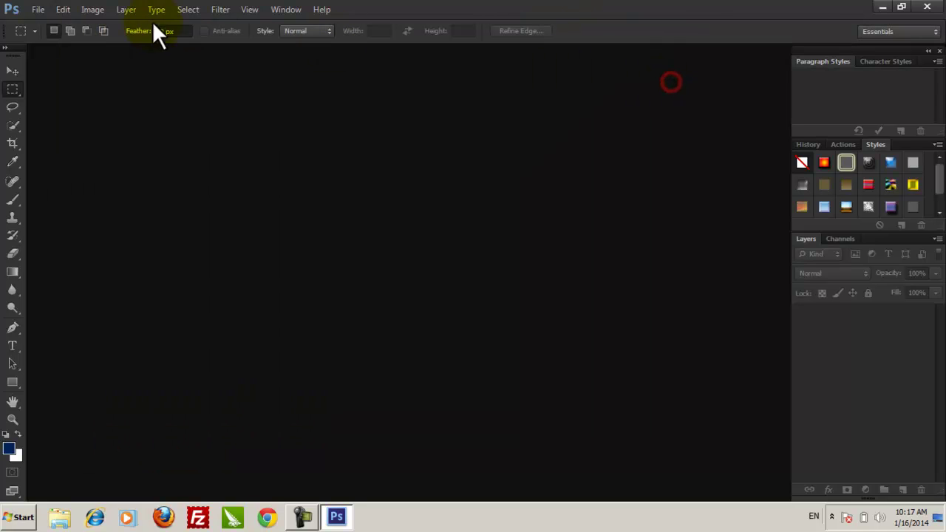
# Open the General section of the Photoshop preferences
pyautogui.click(38, 9)
pyautogui.moveTo(69, 11)
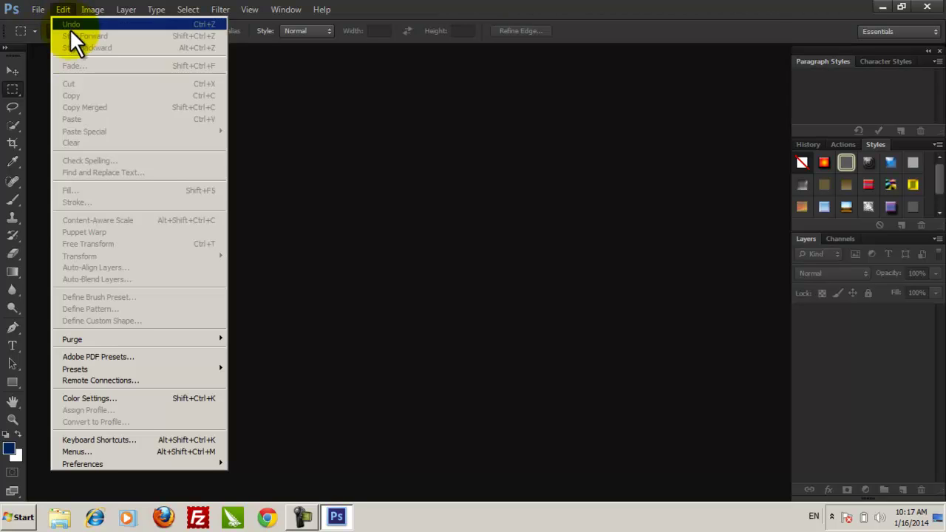
pyautogui.moveTo(121, 458)
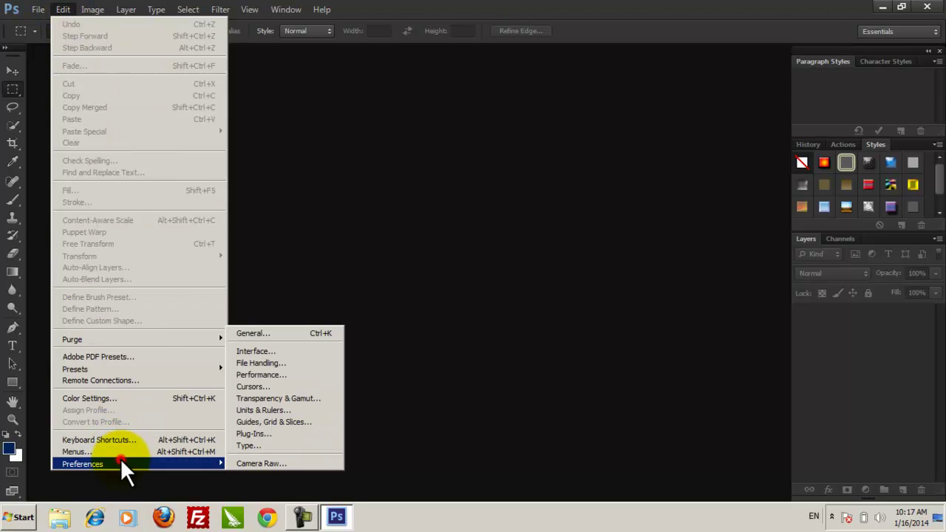
pyautogui.click(258, 334)
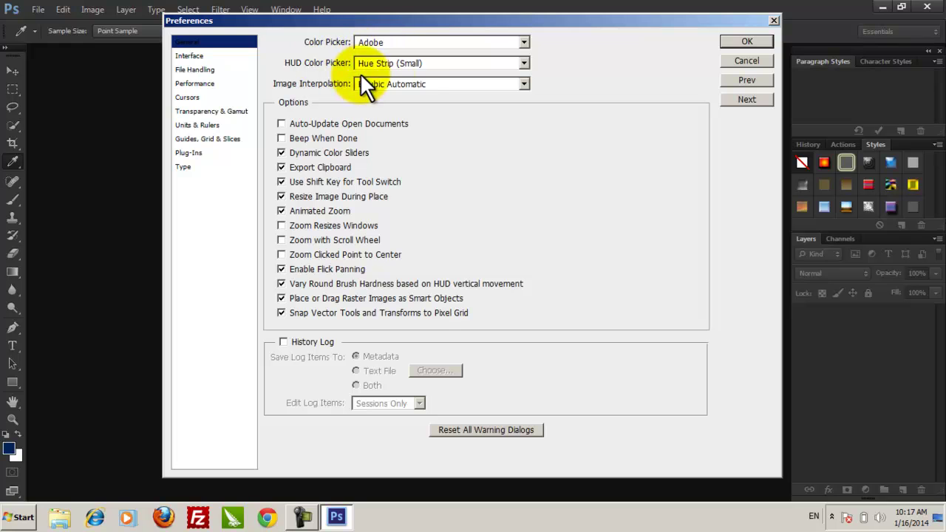
# Examine the available Color Picker choices in the General preferences, keeping Adobe selected
pyautogui.click(423, 43)
pyautogui.click(422, 43)
pyautogui.click(422, 42)
pyautogui.click(419, 56)
pyautogui.click(414, 42)
pyautogui.click(413, 68)
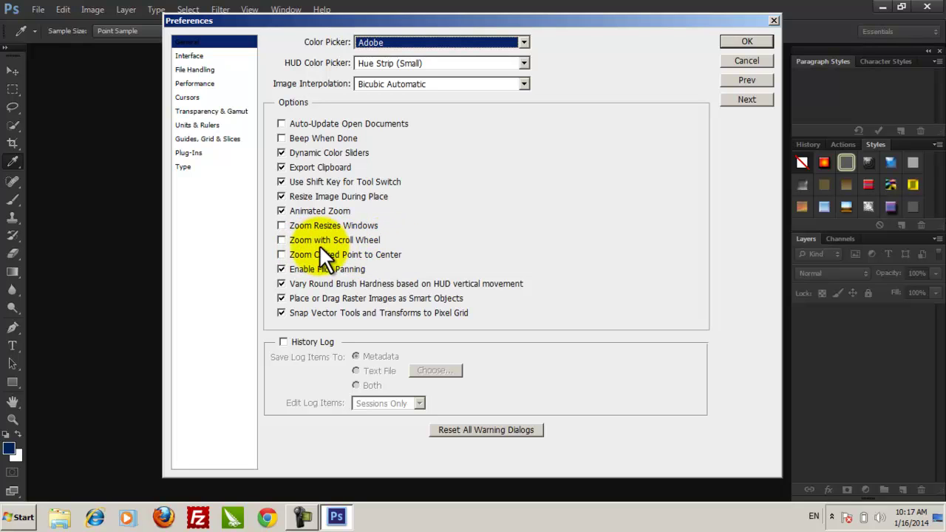
pyautogui.press('Down')
pyautogui.press('Up')
pyautogui.press('Down')
pyautogui.press('Up')
pyautogui.press('Down')
pyautogui.press('Up')
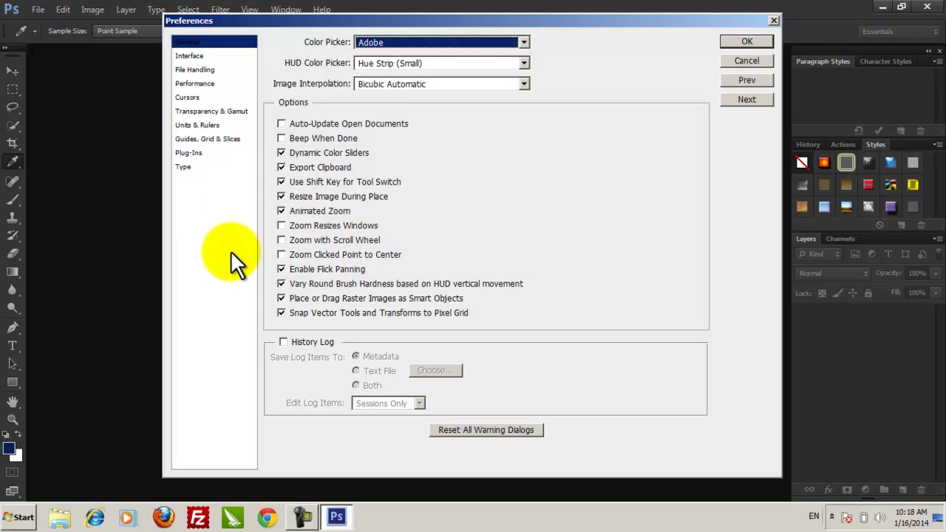
# Switch to the Interface preferences and set the color theme to the lightest gray
pyautogui.click(189, 56)
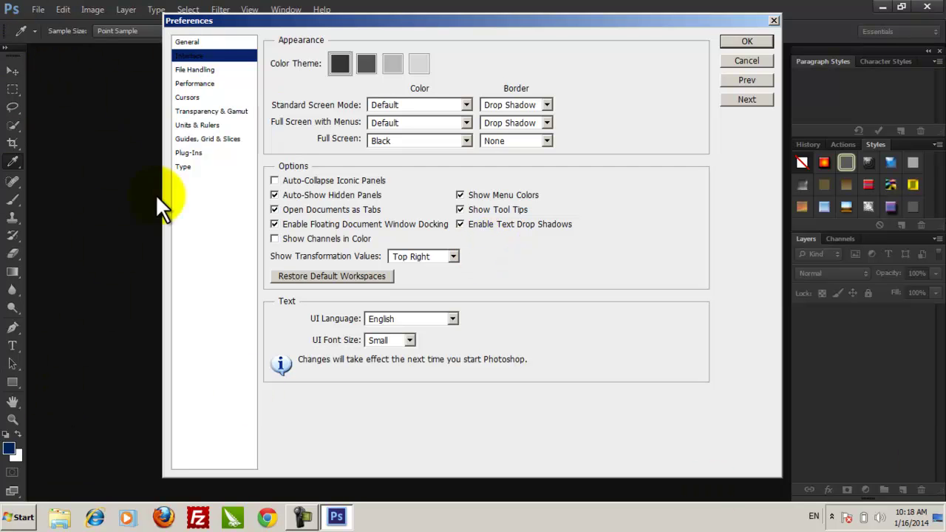
pyautogui.click(393, 63)
pyautogui.click(419, 63)
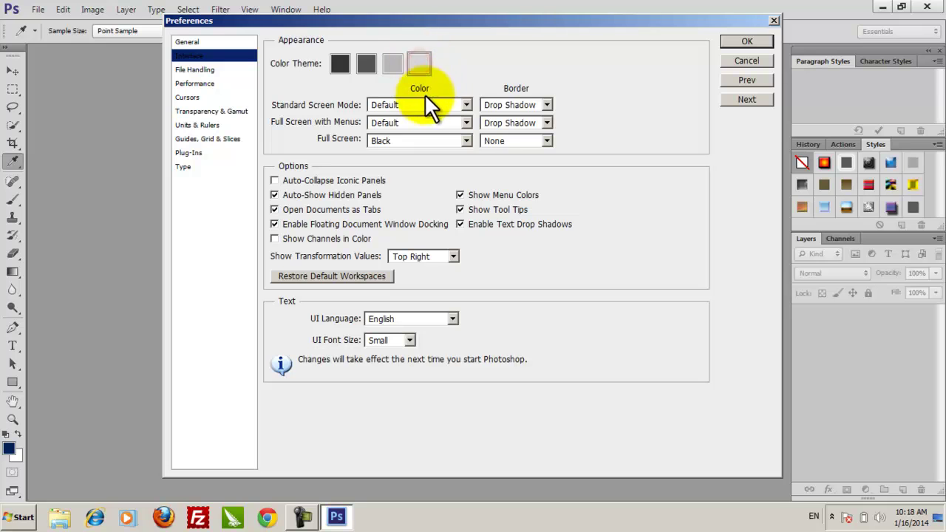
# Try Dark Gray as the Standard Screen Mode color and set it back to Default, keeping the Drop Shadow border
pyautogui.click(463, 104)
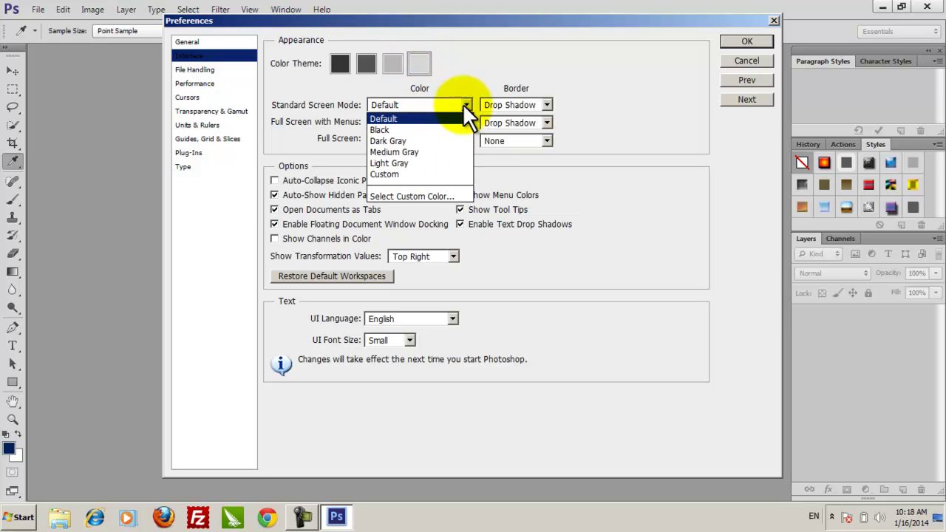
pyautogui.click(456, 139)
pyautogui.click(463, 104)
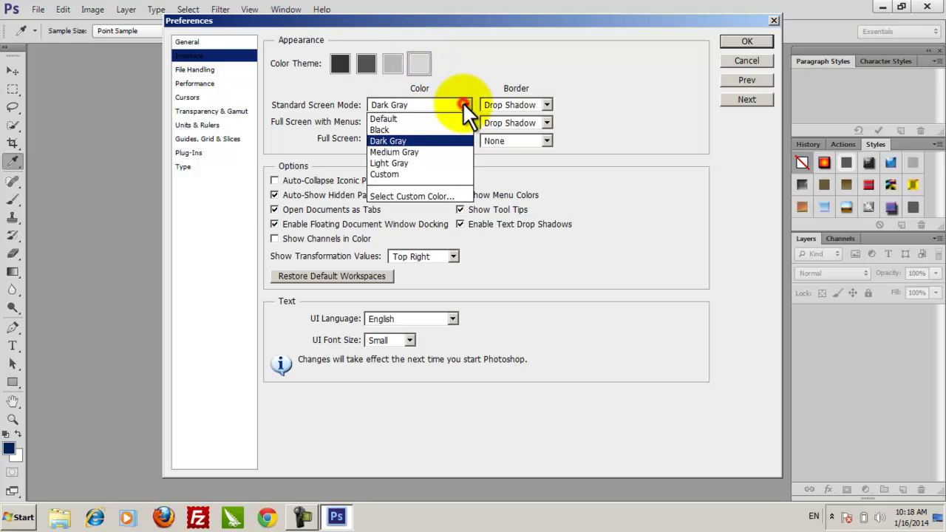
pyautogui.click(460, 116)
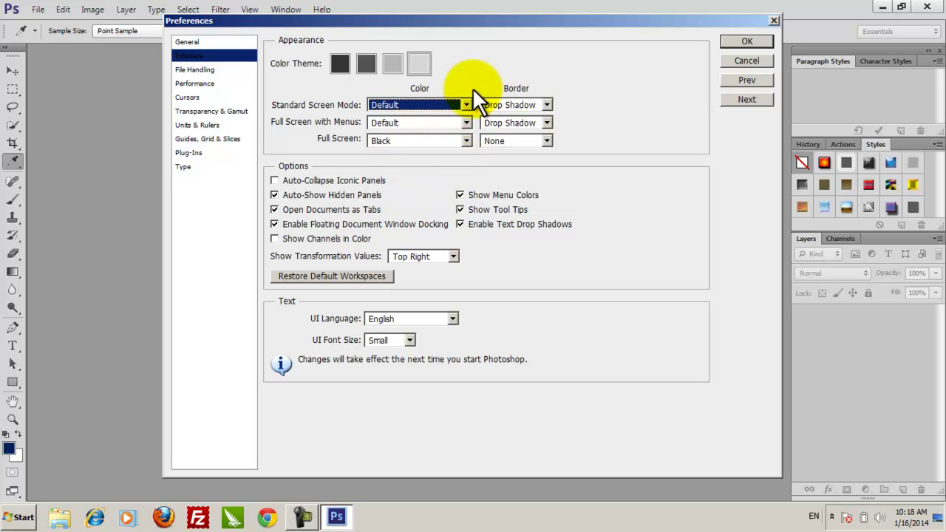
pyautogui.click(422, 64)
pyautogui.click(535, 105)
pyautogui.click(535, 105)
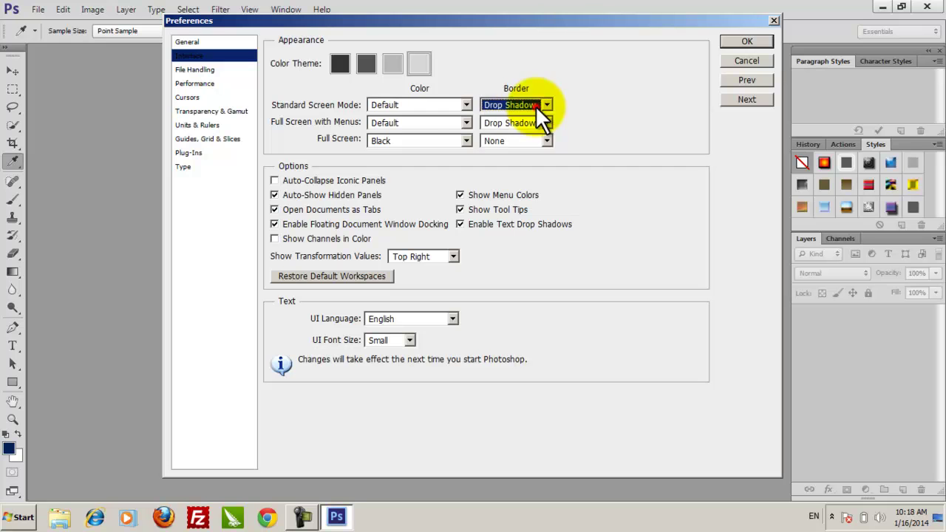
# Set the Standard Screen Mode color to Custom and choose a blue as the custom canvas color
pyautogui.click(441, 106)
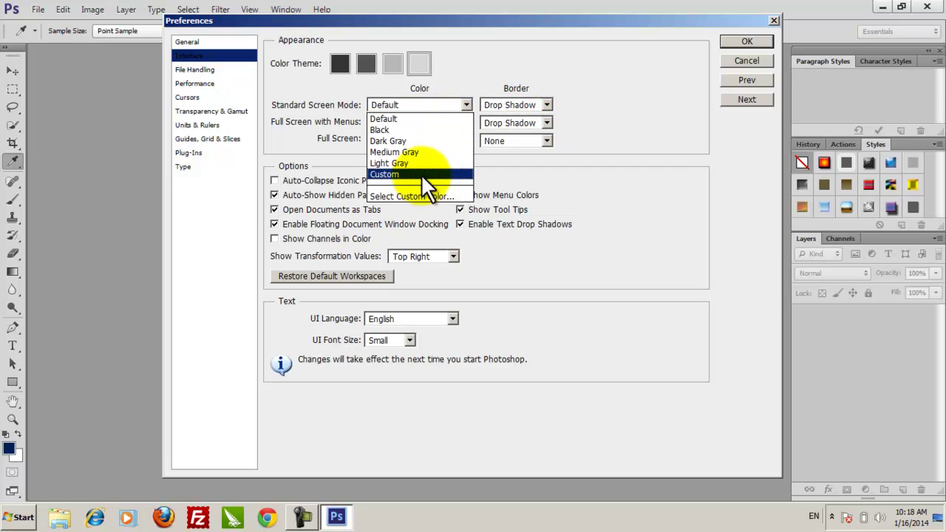
pyautogui.click(421, 174)
pyautogui.click(414, 108)
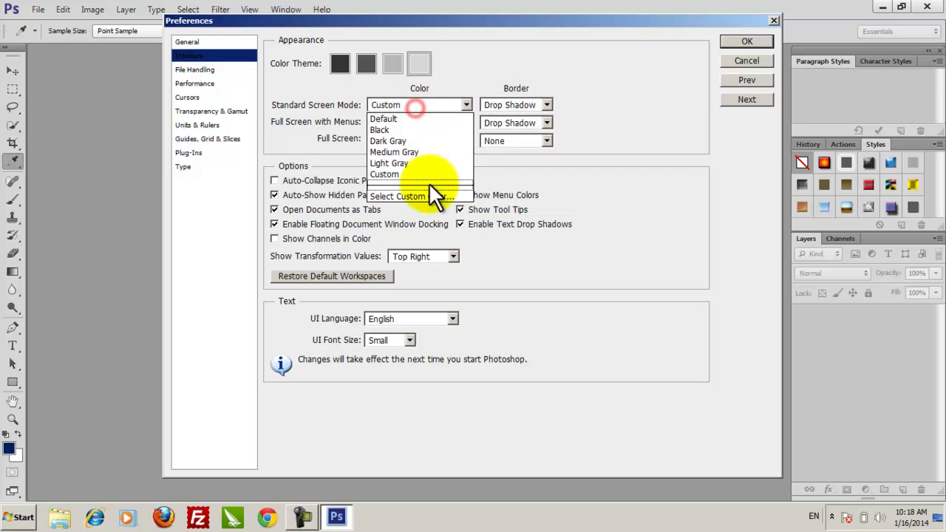
pyautogui.click(436, 194)
pyautogui.moveTo(492, 164); pyautogui.dragTo(486, 96)
pyautogui.click(695, 92)
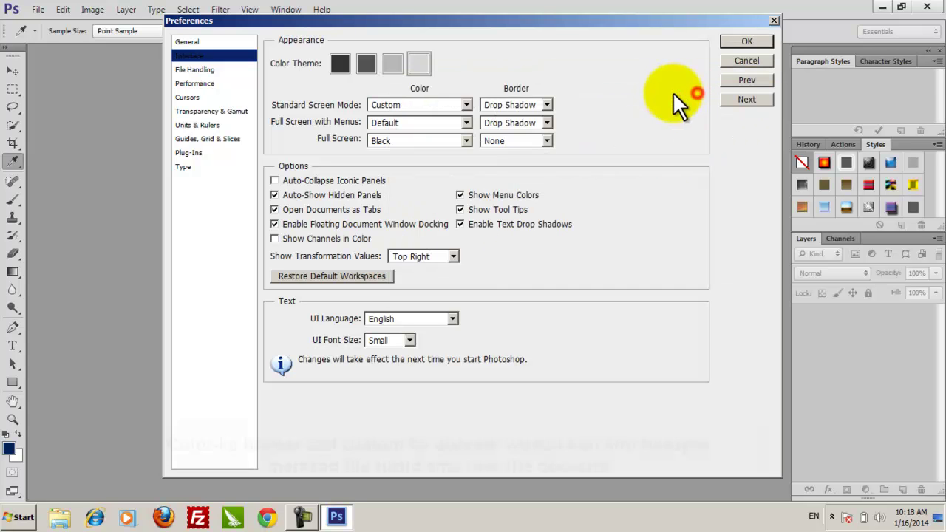
# Set the Full Screen with Menus and Full Screen colors to Custom and save the preferences
pyautogui.click(422, 123)
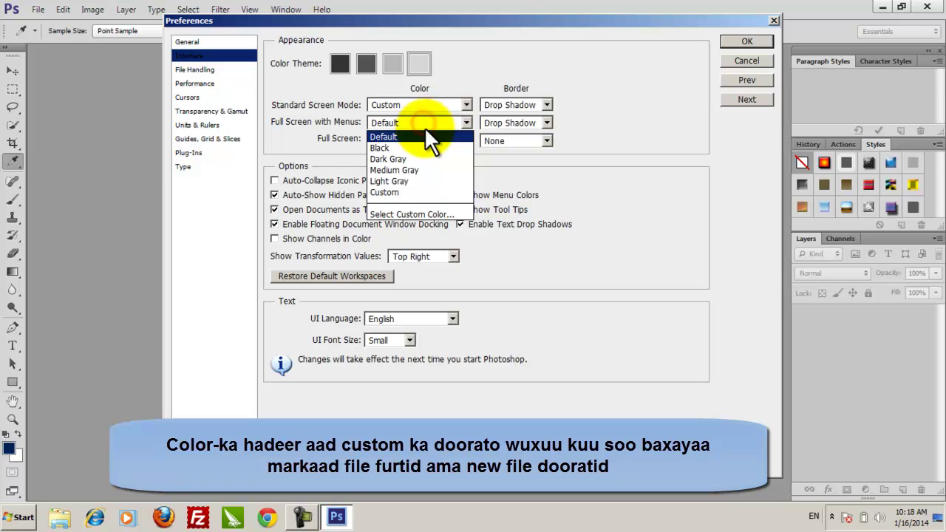
pyautogui.click(414, 192)
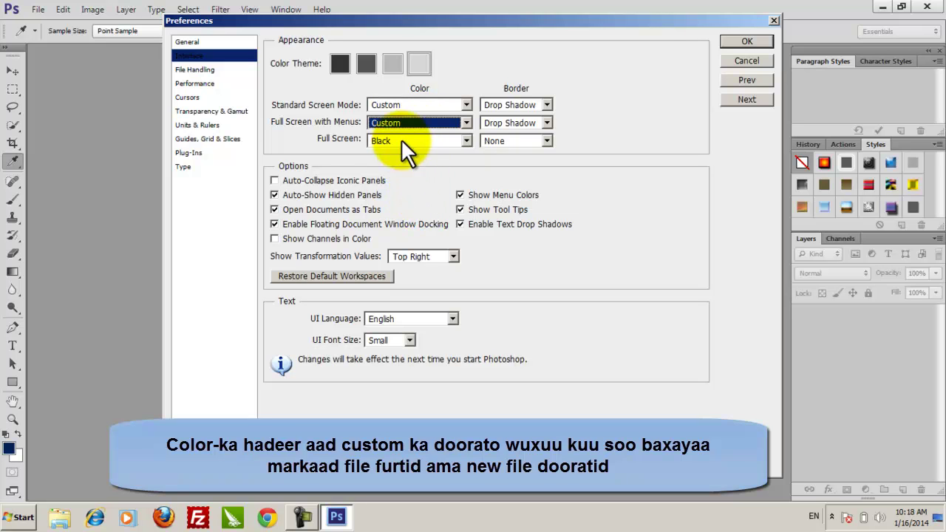
pyautogui.click(415, 138)
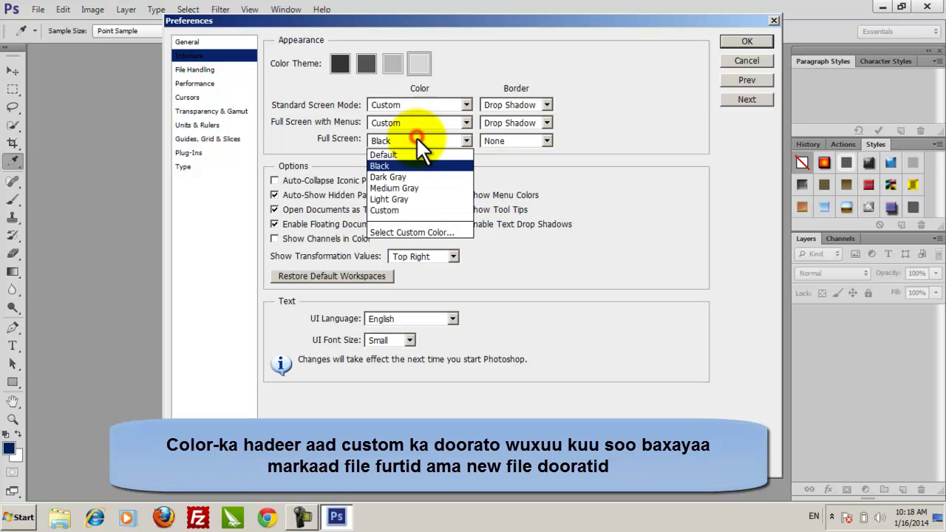
pyautogui.click(417, 209)
pyautogui.click(731, 41)
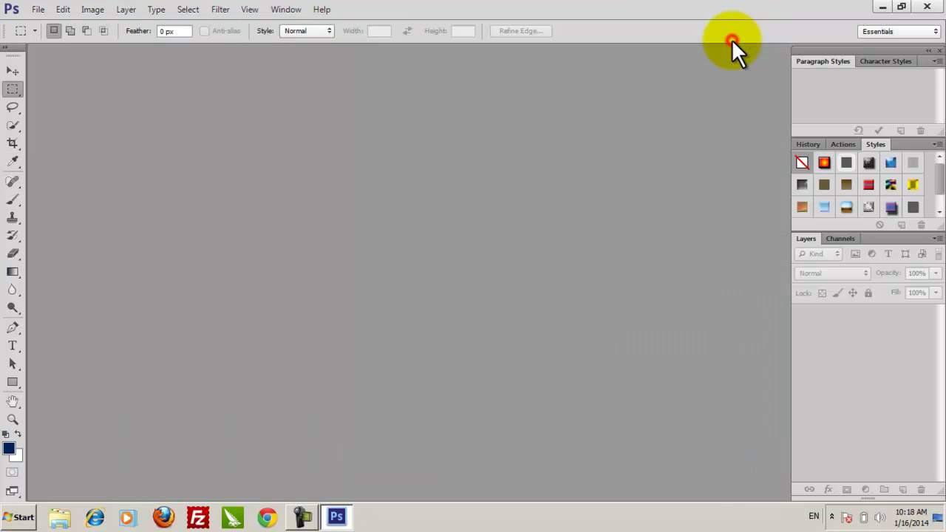
# Reopen the preferences and go to the Interface section
pyautogui.click(39, 9)
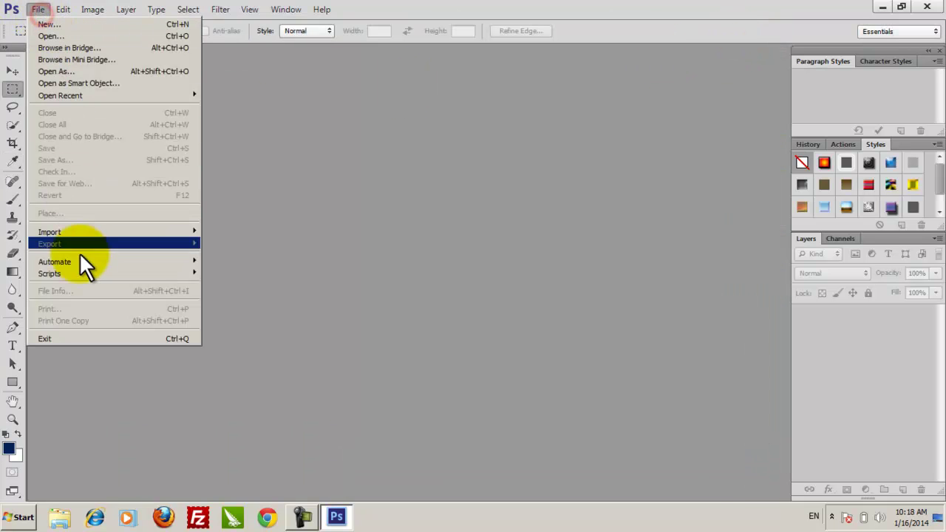
pyautogui.moveTo(63, 9)
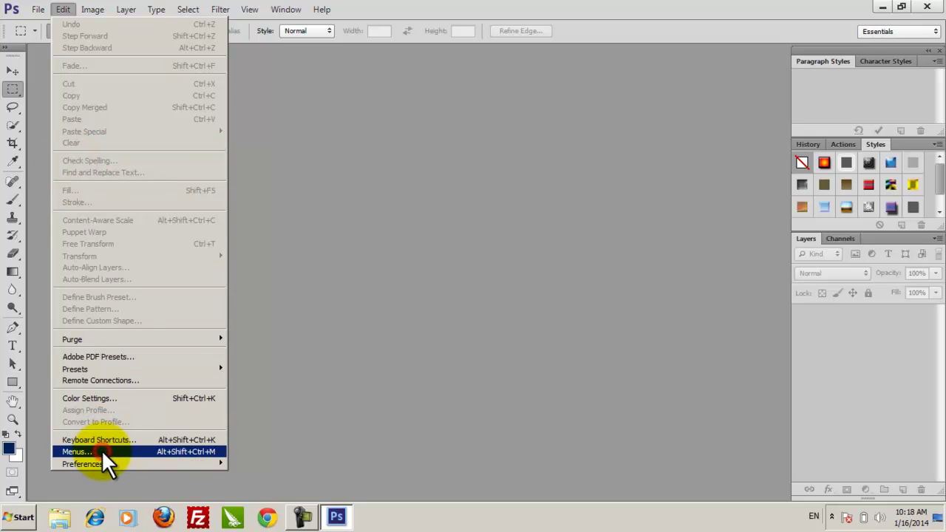
pyautogui.moveTo(105, 464)
pyautogui.click(251, 333)
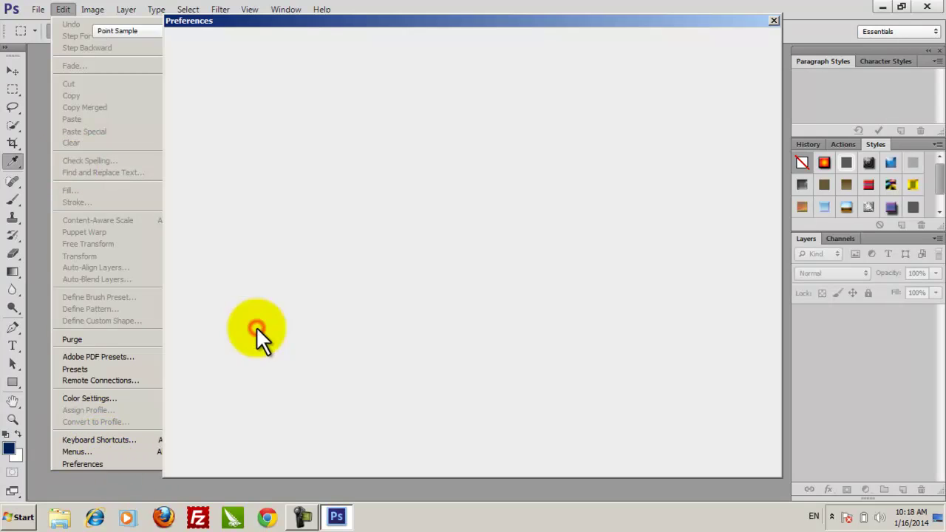
pyautogui.click(206, 59)
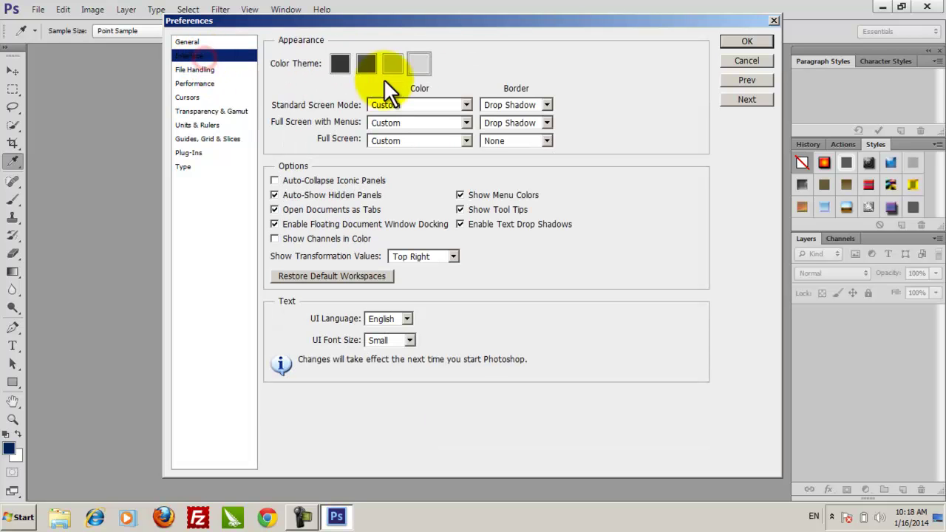
# Try None as the Standard Screen Mode border and set it back to Drop Shadow
pyautogui.click(516, 107)
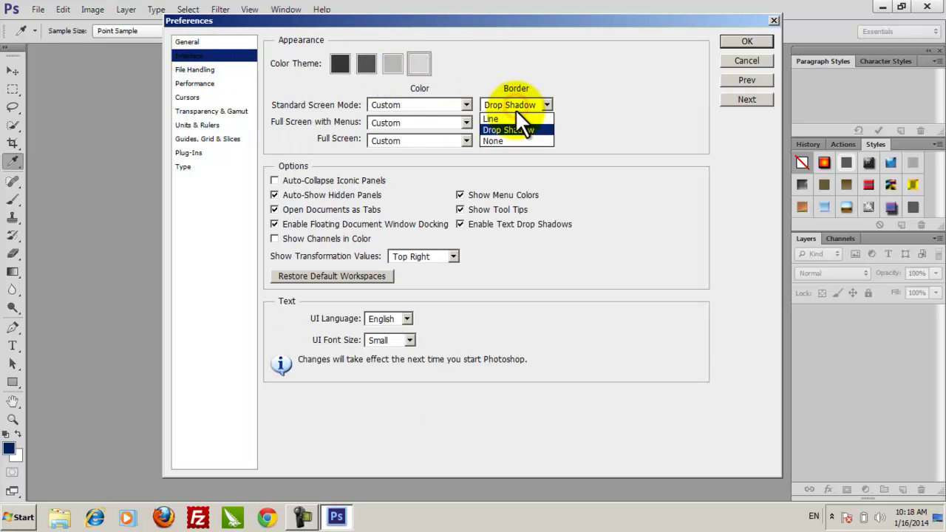
pyautogui.click(513, 138)
pyautogui.click(509, 107)
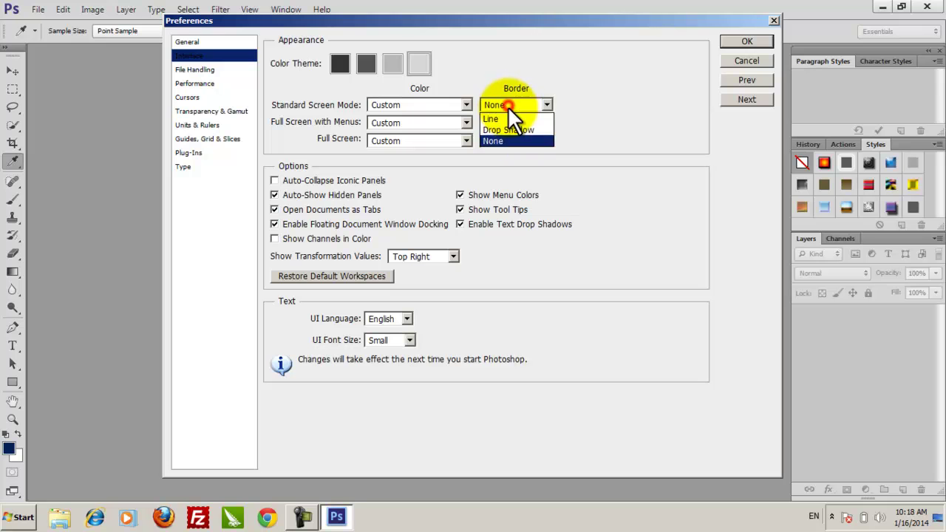
pyautogui.click(508, 126)
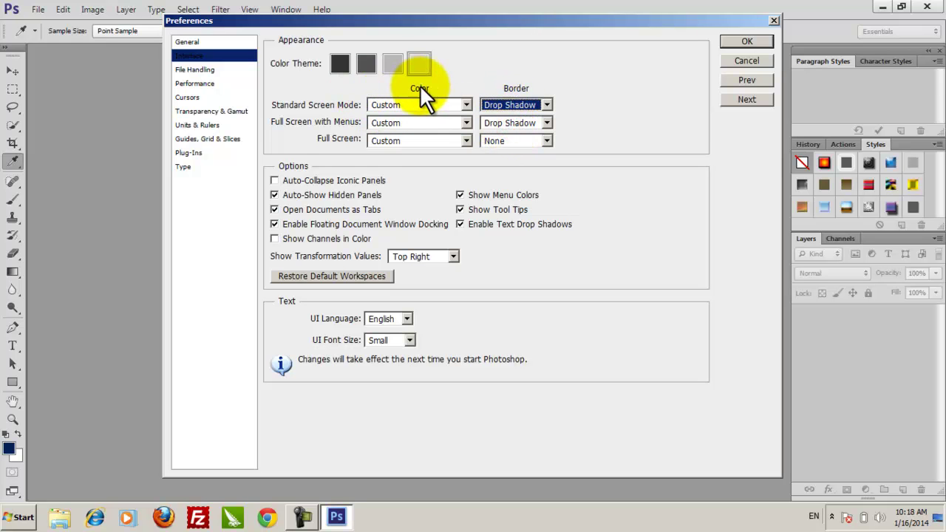
# Choose light blue cedfef as the custom canvas color for Full Screen mode and save the preferences
pyautogui.click(398, 140)
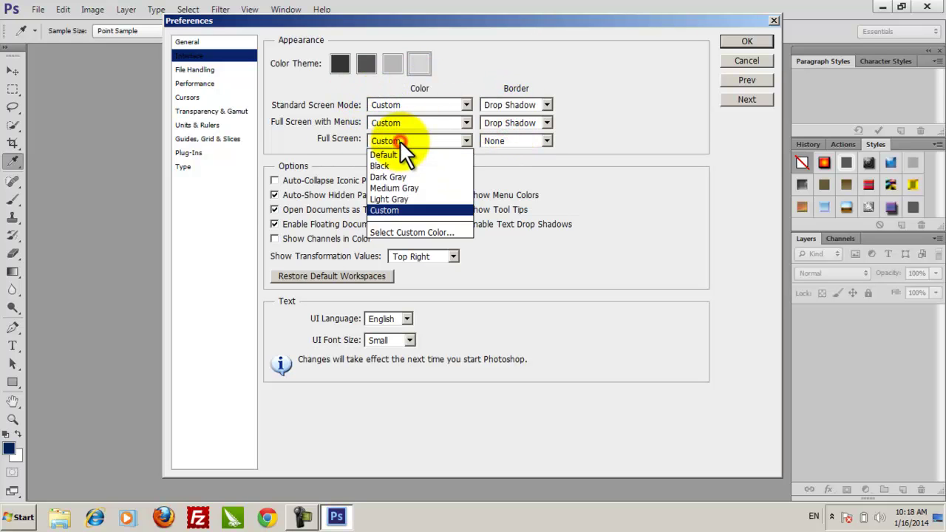
pyautogui.click(399, 233)
pyautogui.click(422, 110)
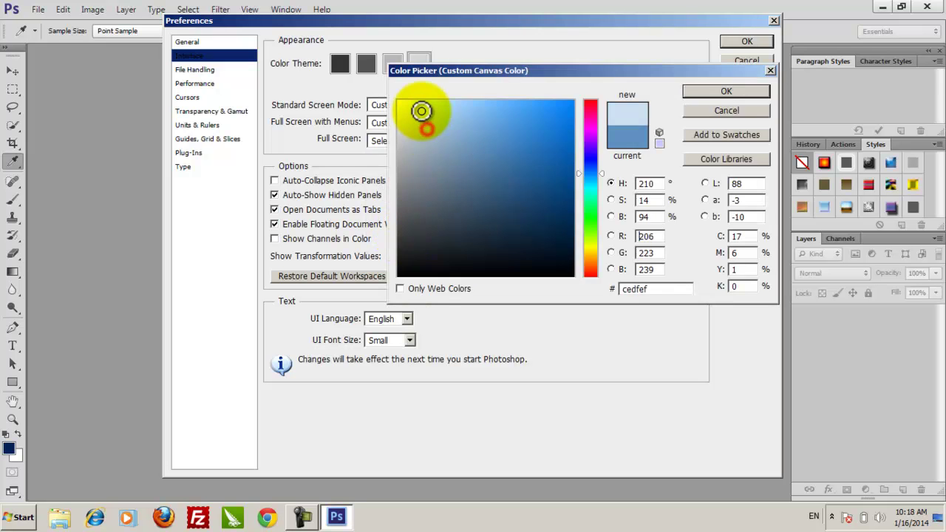
pyautogui.click(707, 94)
pyautogui.click(734, 45)
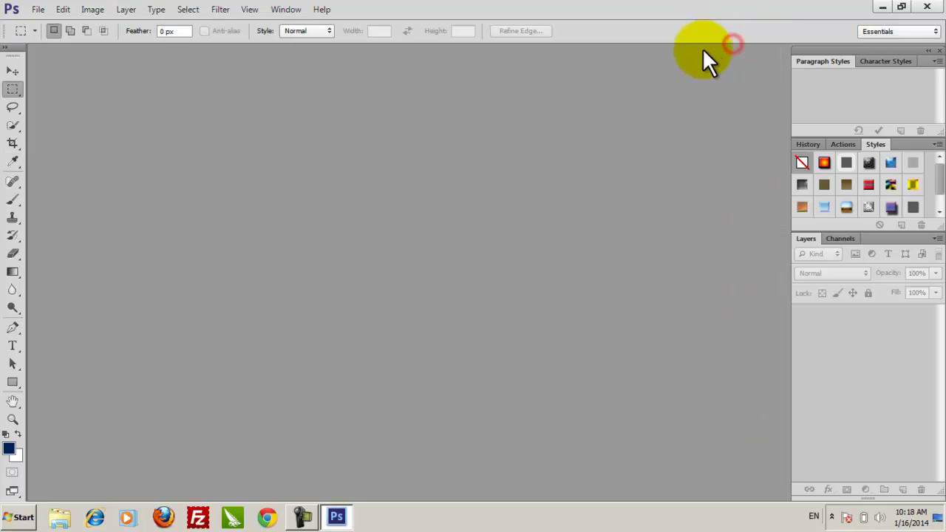
# Reopen the preferences and review the sections from General through Guides, Grid & Slices, including the guide color choices, keeping Cyan for the guides
pyautogui.click(63, 9)
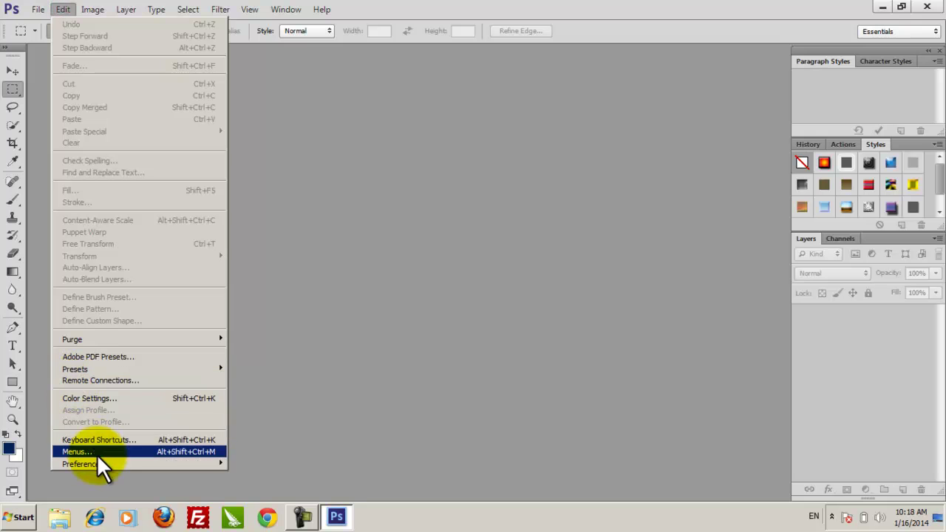
pyautogui.moveTo(108, 463)
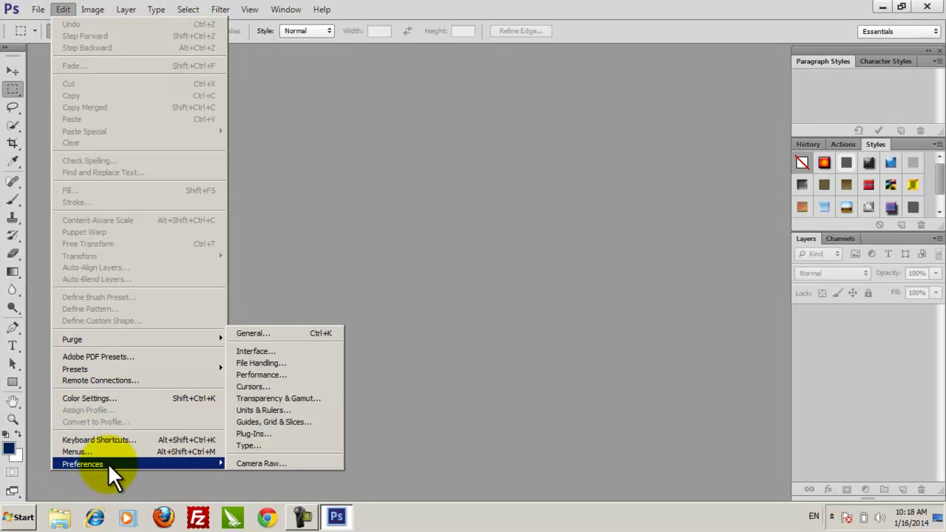
pyautogui.click(269, 332)
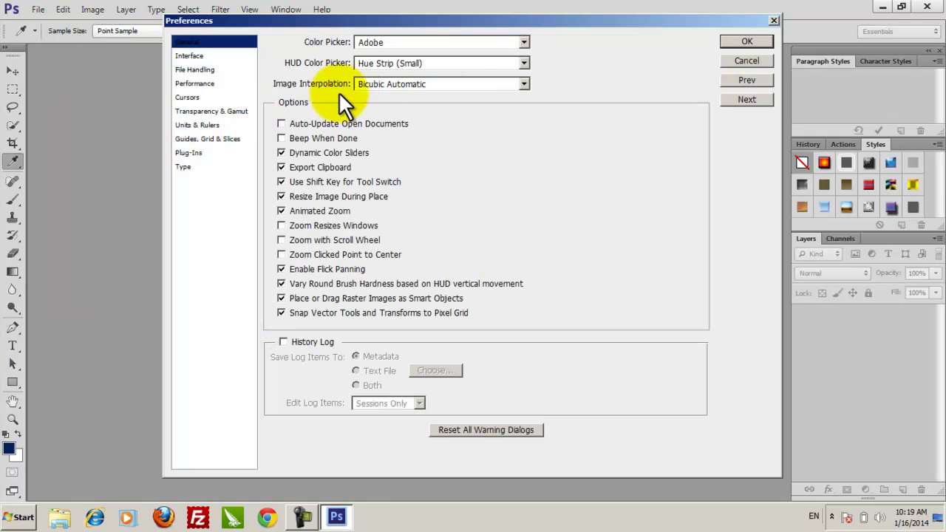
pyautogui.click(198, 57)
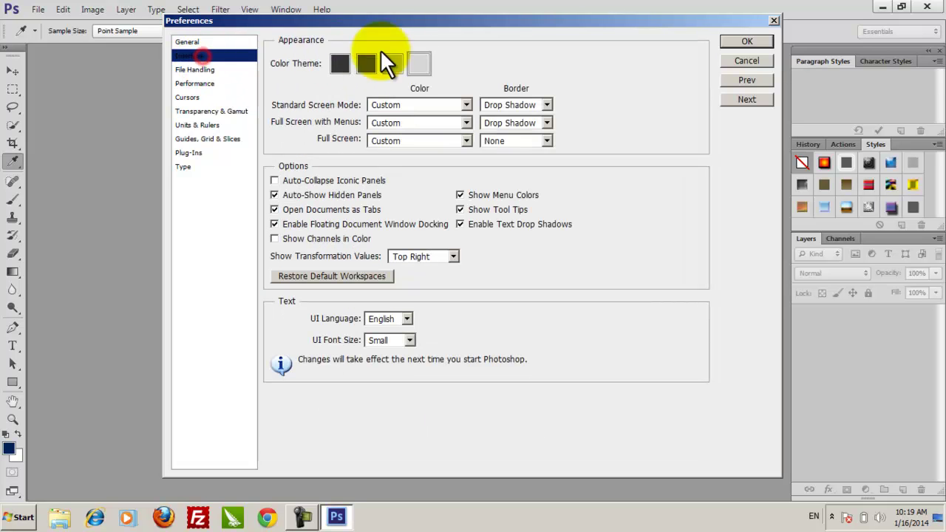
pyautogui.click(195, 71)
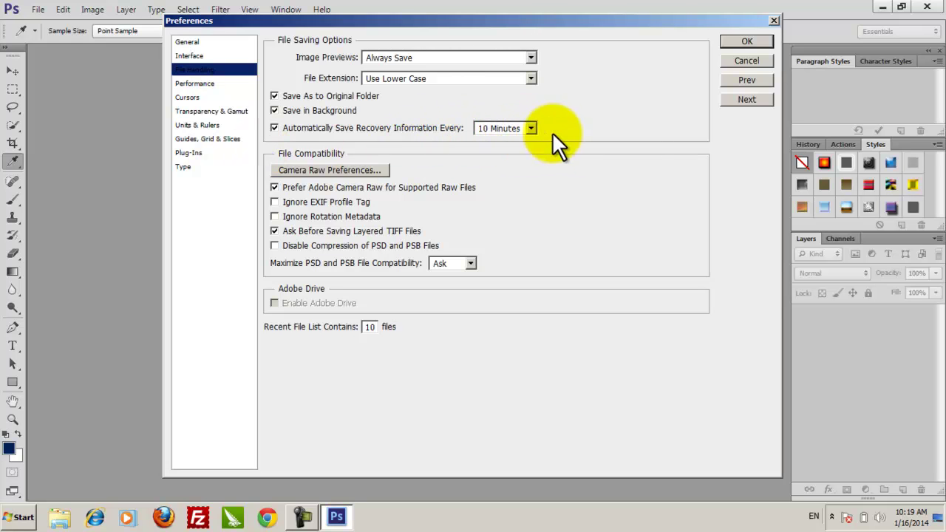
pyautogui.click(216, 83)
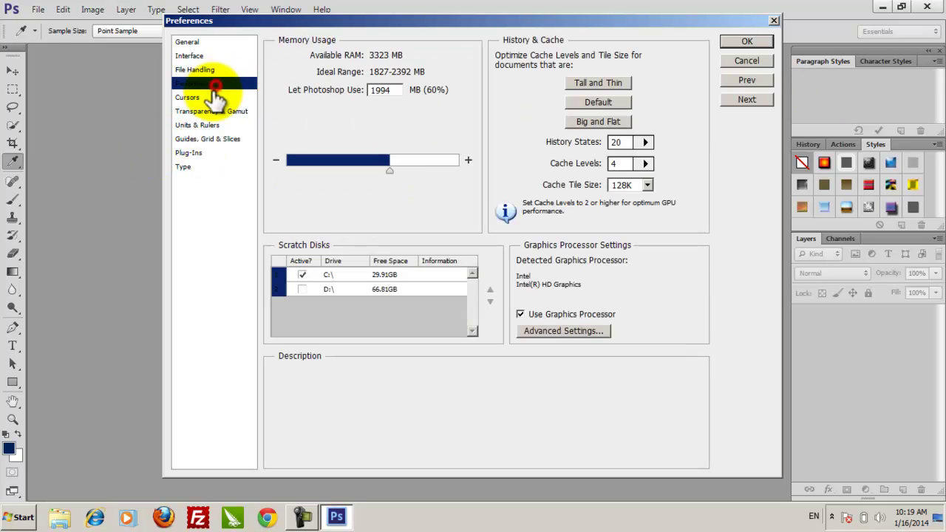
pyautogui.click(210, 97)
pyautogui.click(210, 111)
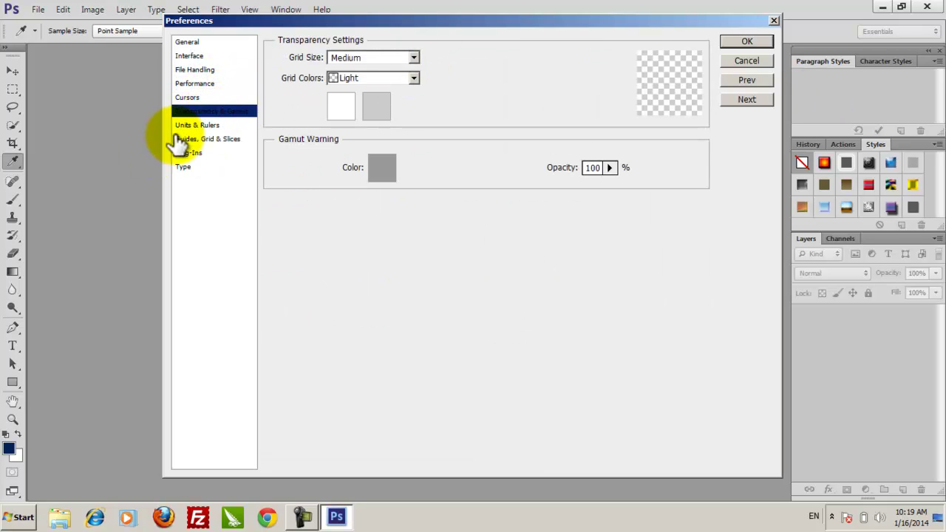
pyautogui.click(186, 126)
pyautogui.click(207, 140)
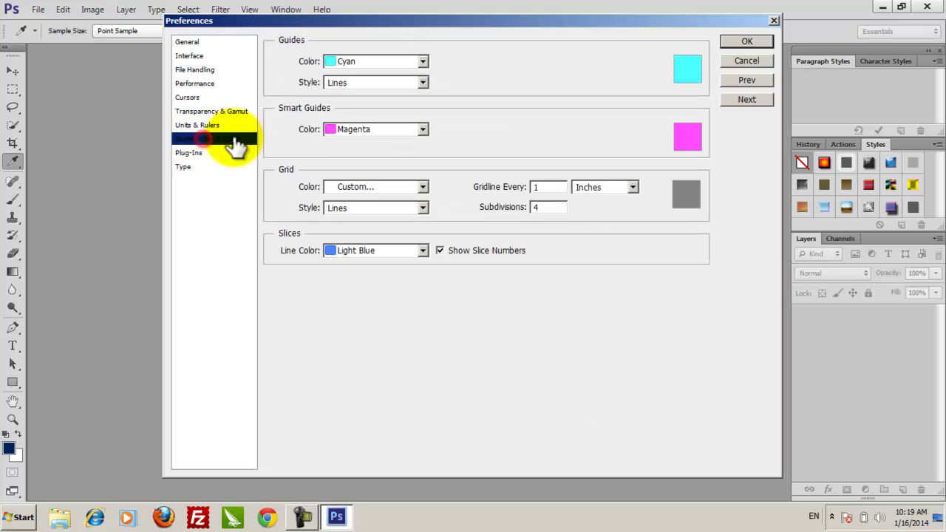
pyautogui.click(375, 62)
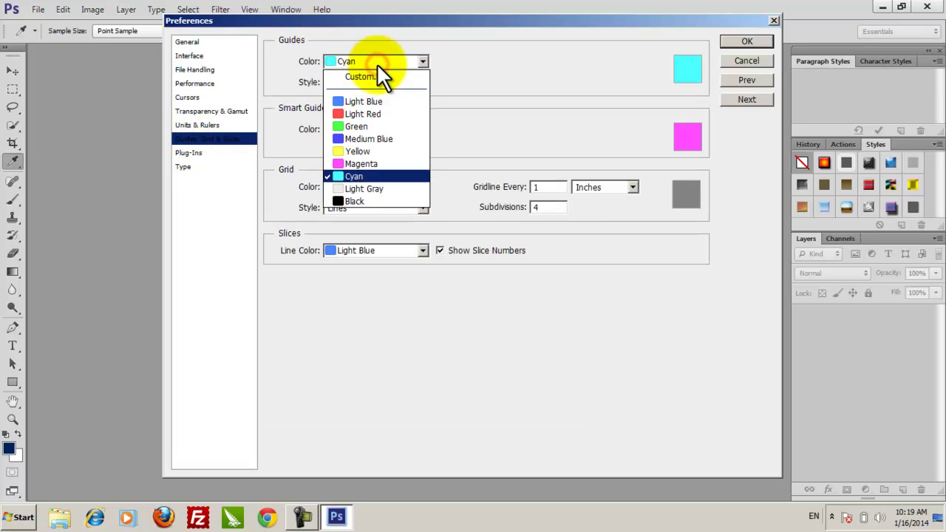
pyautogui.click(378, 176)
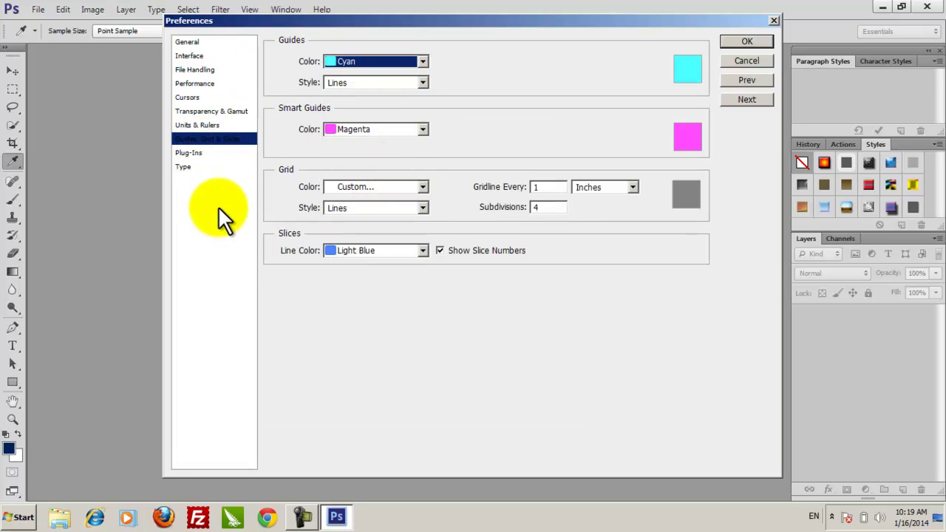
# In the Type preferences, try the East Asian text engine option, set it back to Middle Eastern and save the preferences
pyautogui.click(190, 153)
pyautogui.click(186, 167)
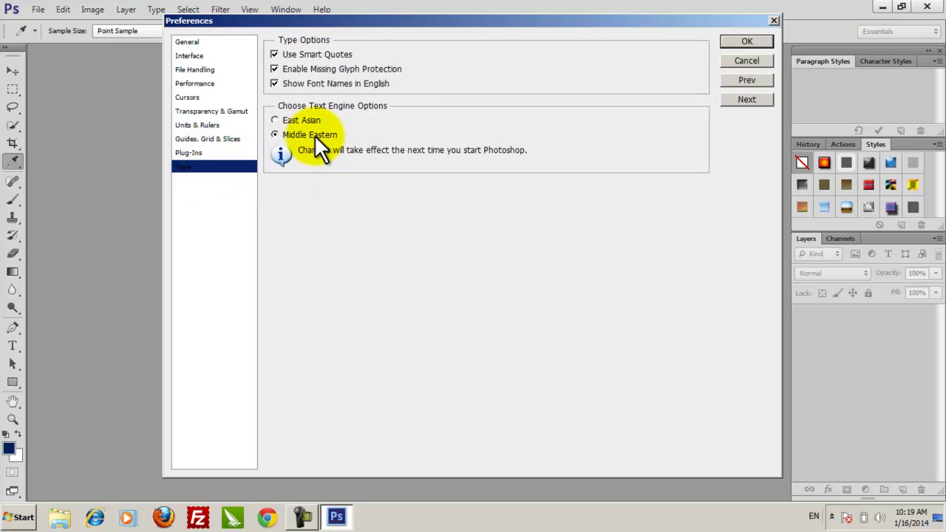
pyautogui.click(306, 121)
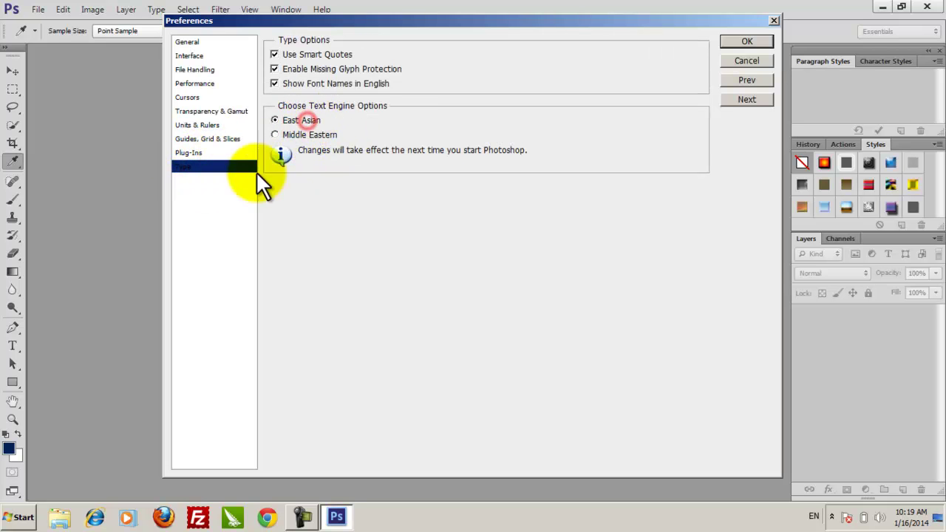
pyautogui.click(278, 135)
pyautogui.click(298, 122)
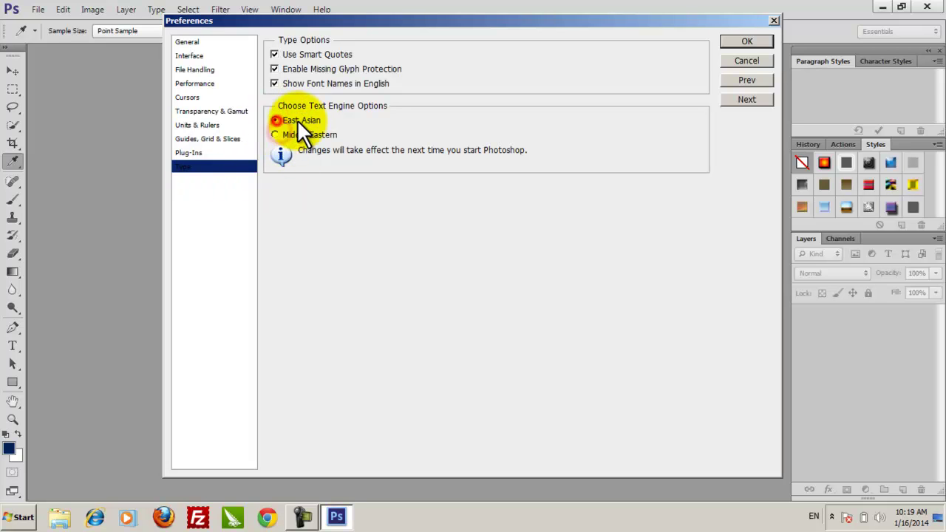
pyautogui.click(289, 133)
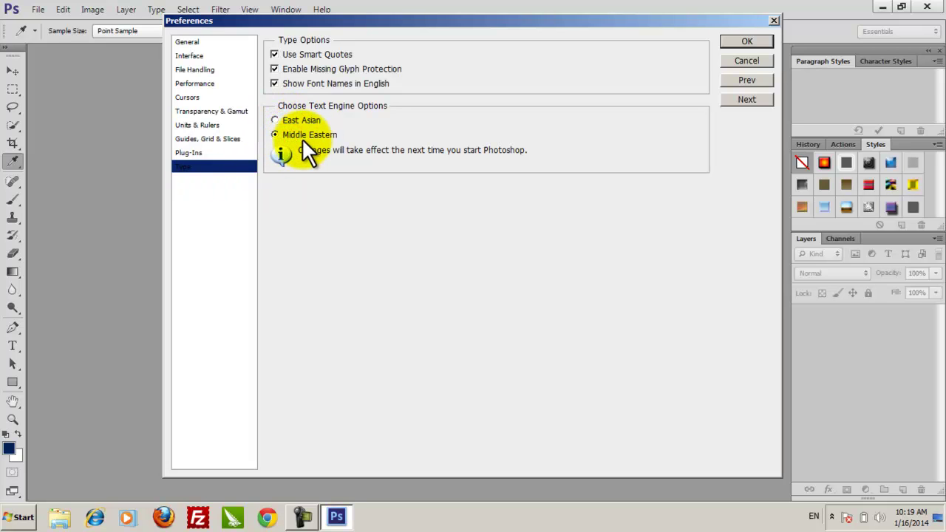
pyautogui.click(286, 119)
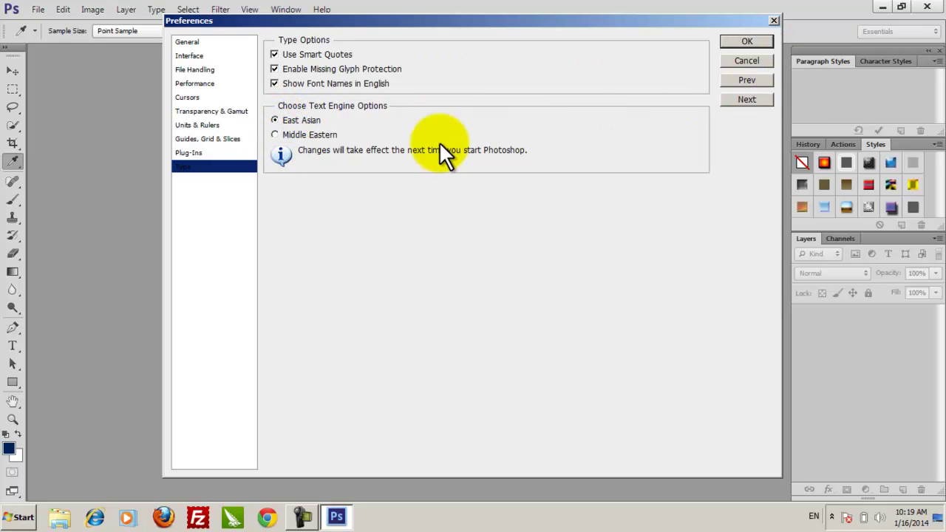
pyautogui.click(317, 134)
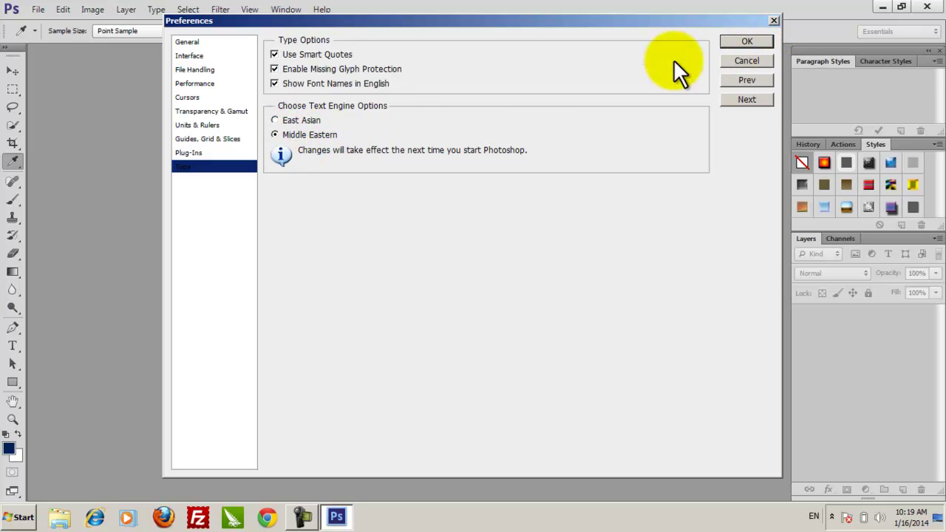
pyautogui.click(736, 40)
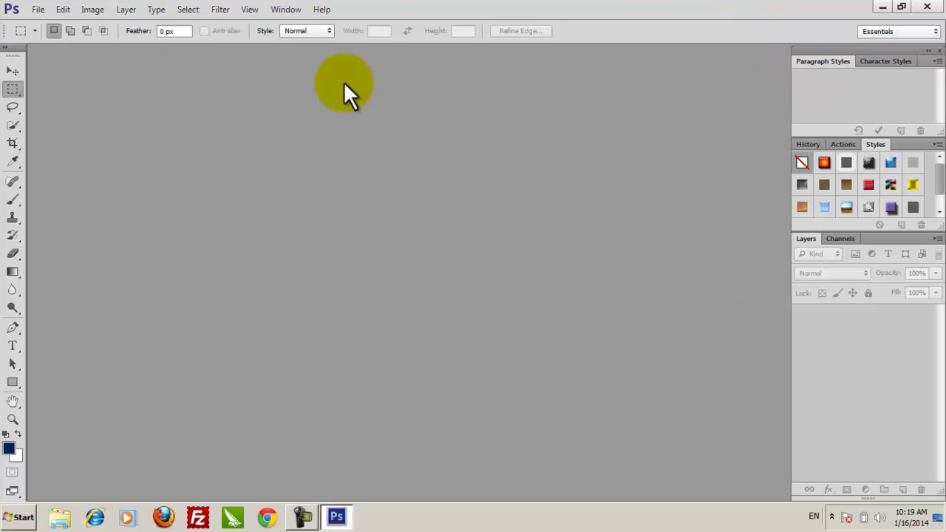